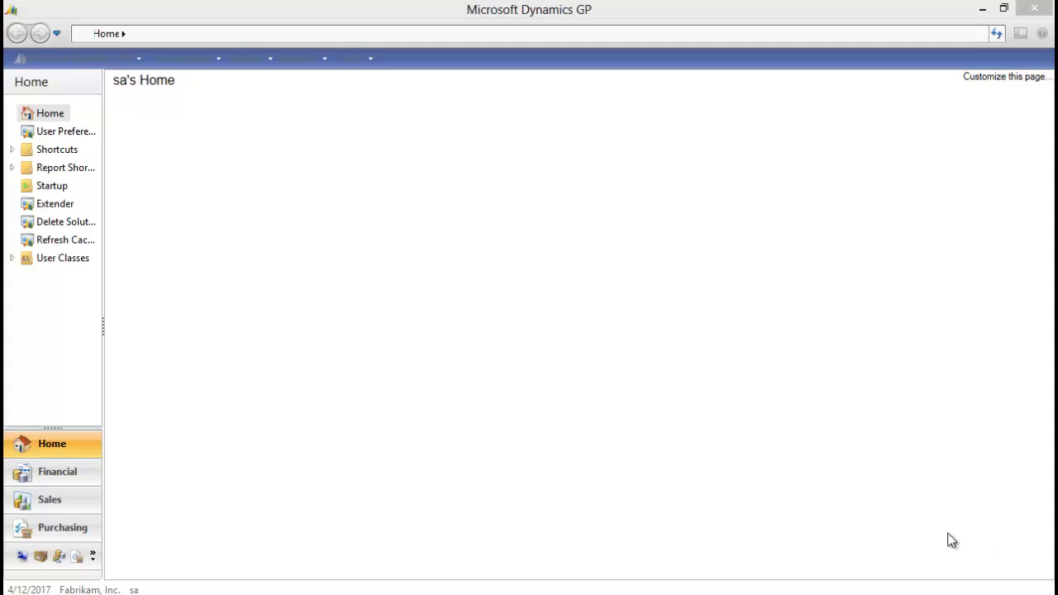
- Open Customer Maintenance from Sales cards and load the first customer record
click(356, 58)
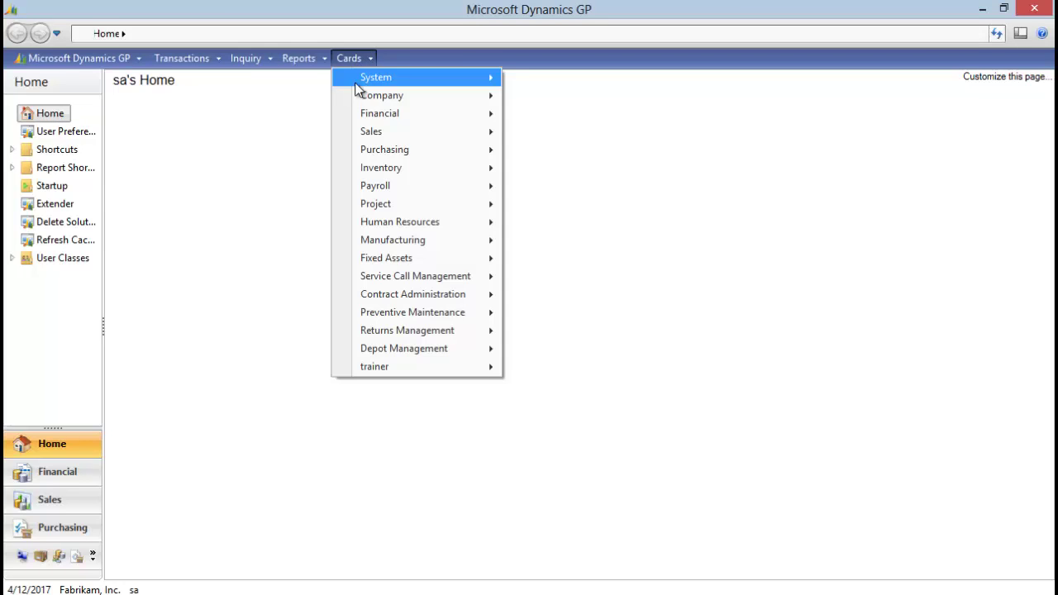
mouse_move(359, 131)
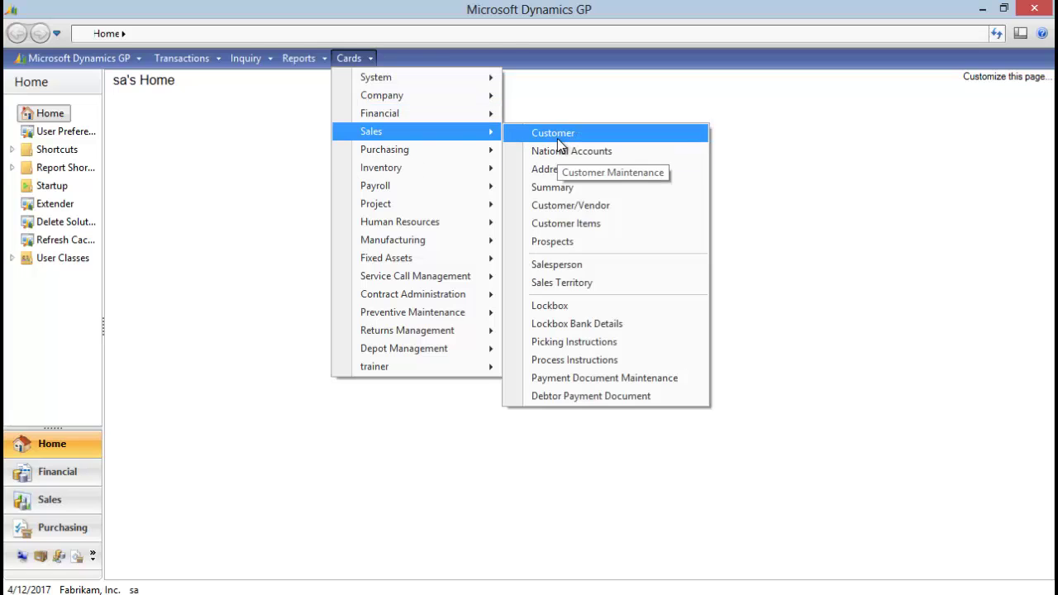
click(558, 140)
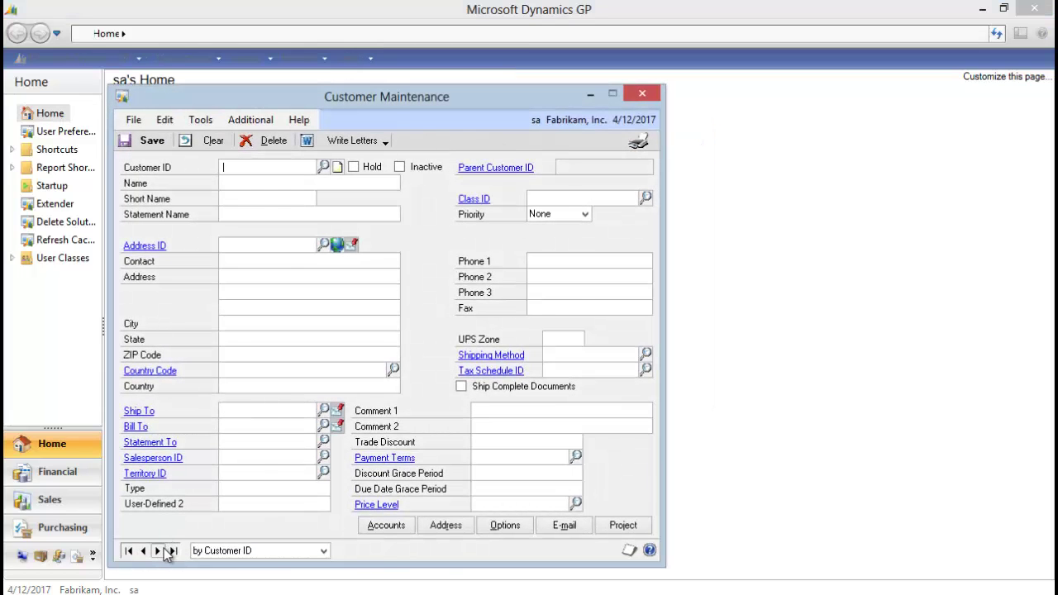
click(163, 550)
- Review this customer's billing contact and phone in Billing Contacts, then save it
click(251, 120)
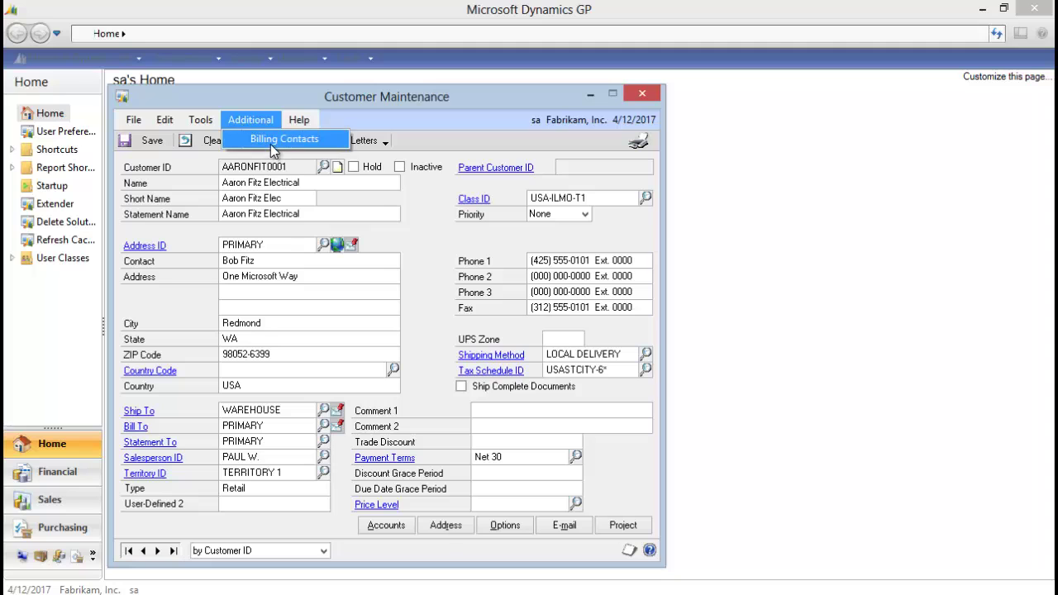
click(270, 142)
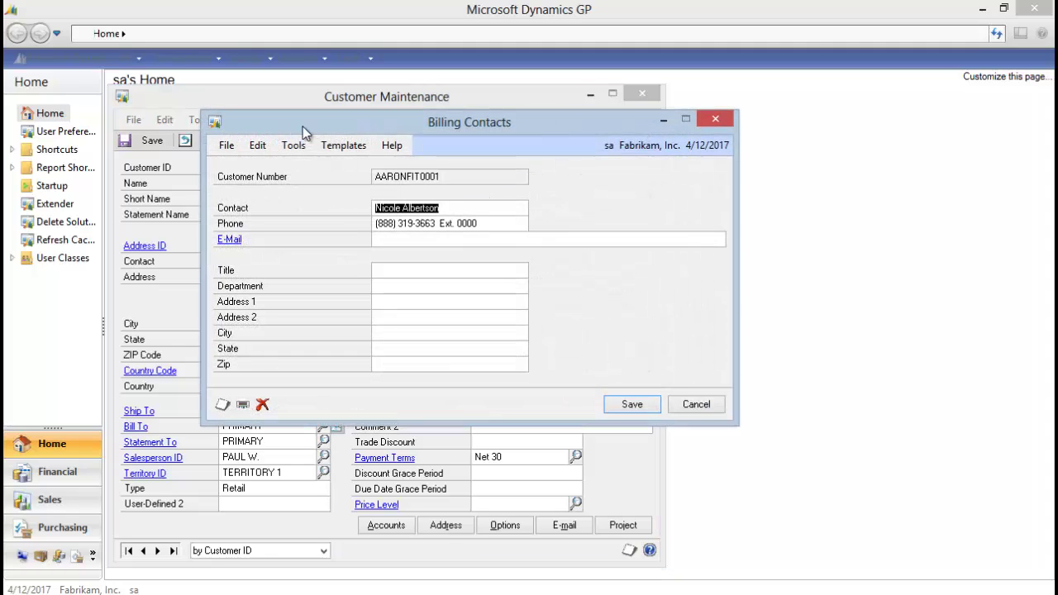
drag(303, 126, 345, 130)
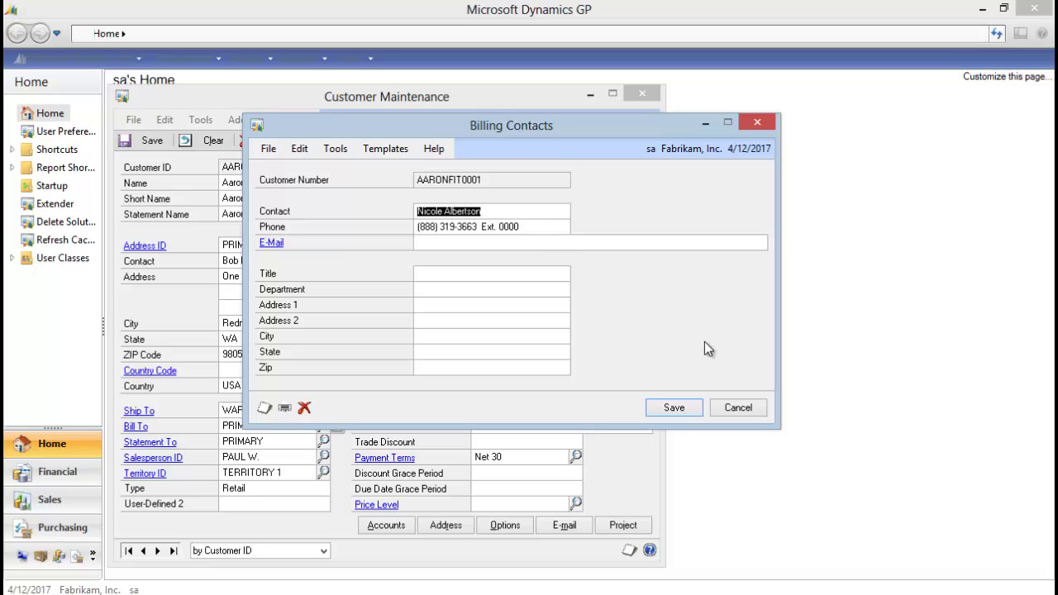
click(675, 408)
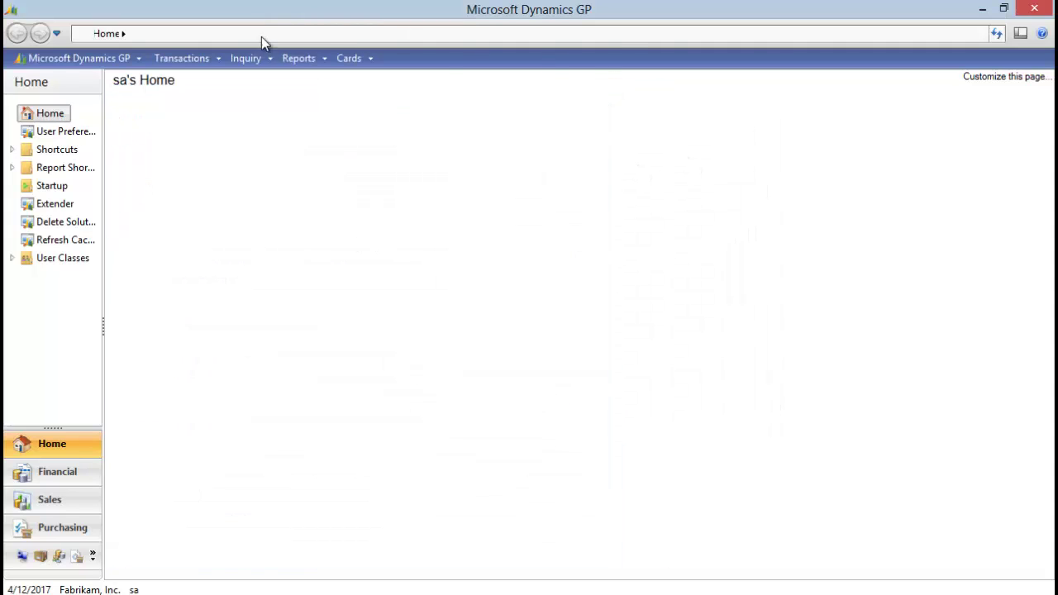
- Print the Sales Setup report with the Billing Contacts option to a maximized screen output
click(299, 58)
mouse_move(313, 136)
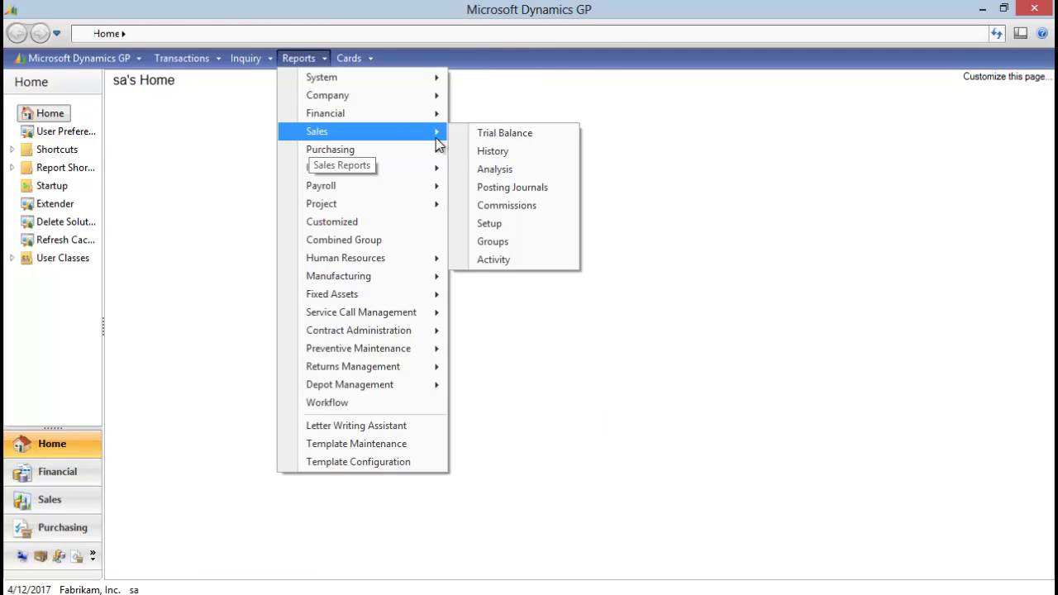
click(491, 223)
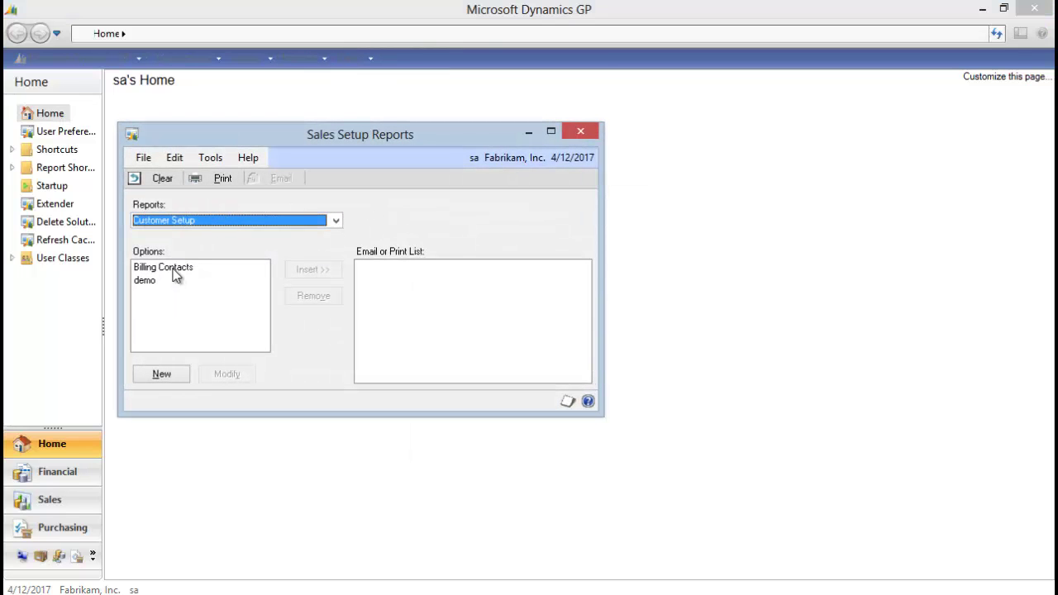
click(173, 269)
click(331, 270)
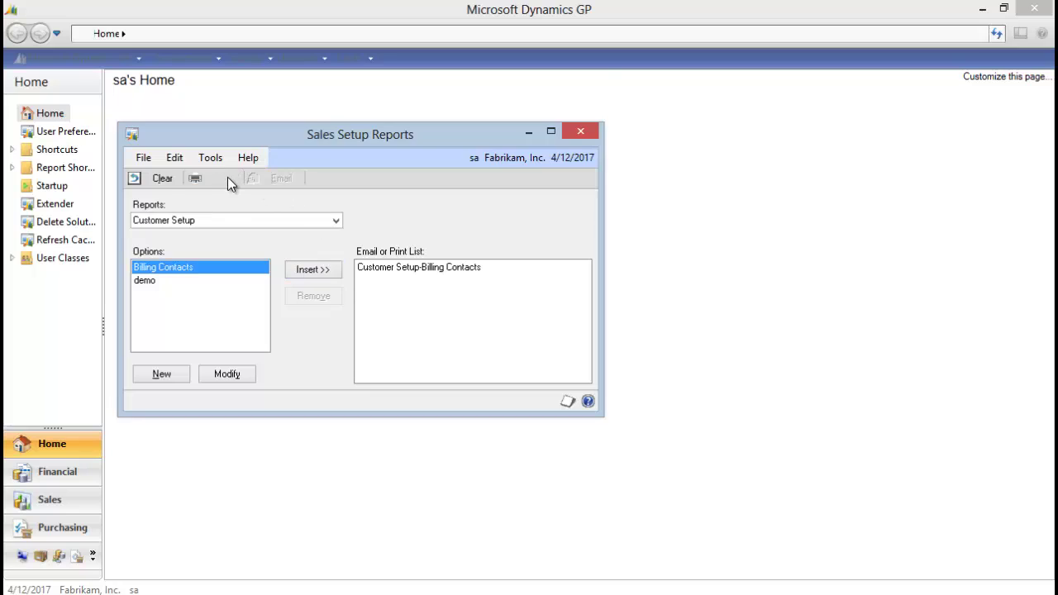
click(228, 177)
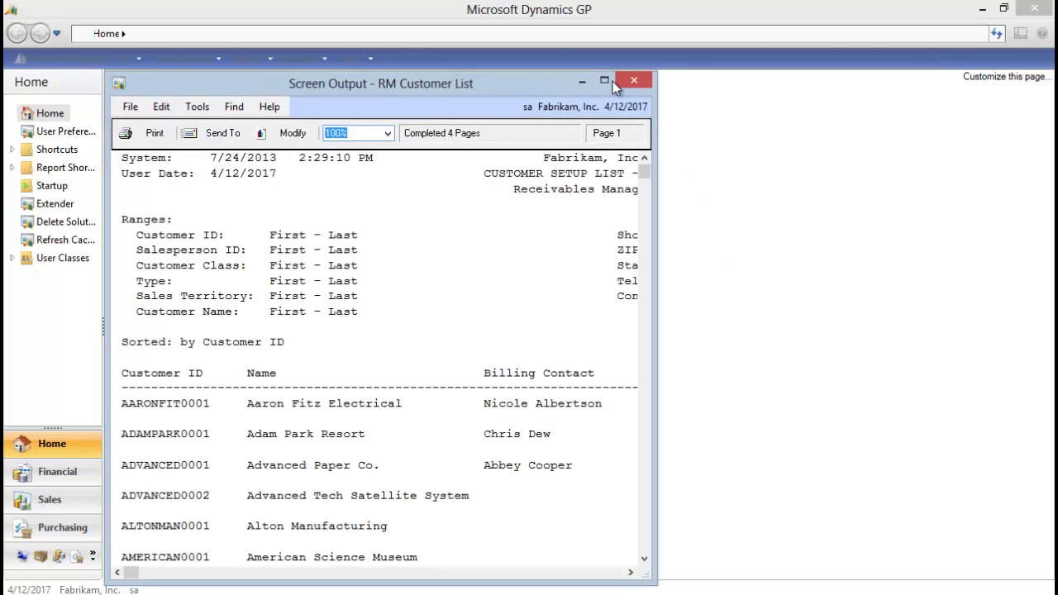
click(606, 81)
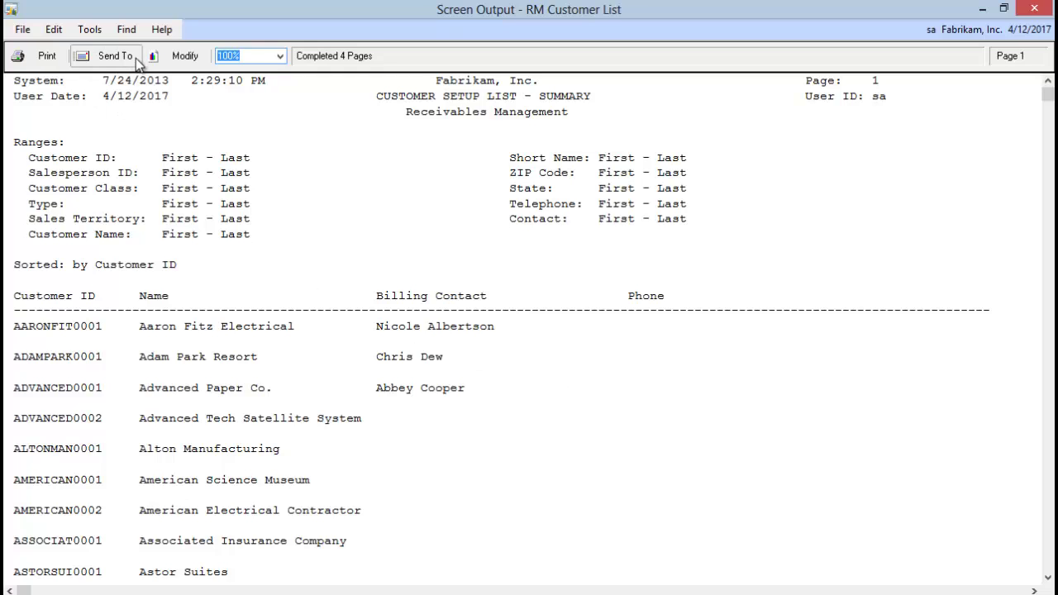
- Modify the RM Customer List layout and show the Toolbox's Calculated Fields to add a new one
click(159, 55)
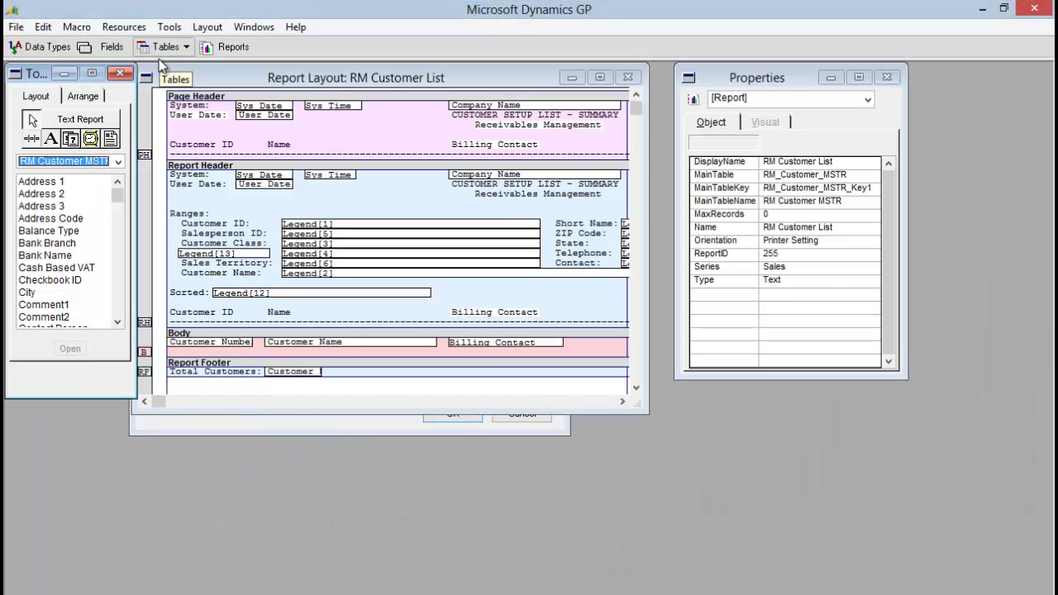
click(223, 128)
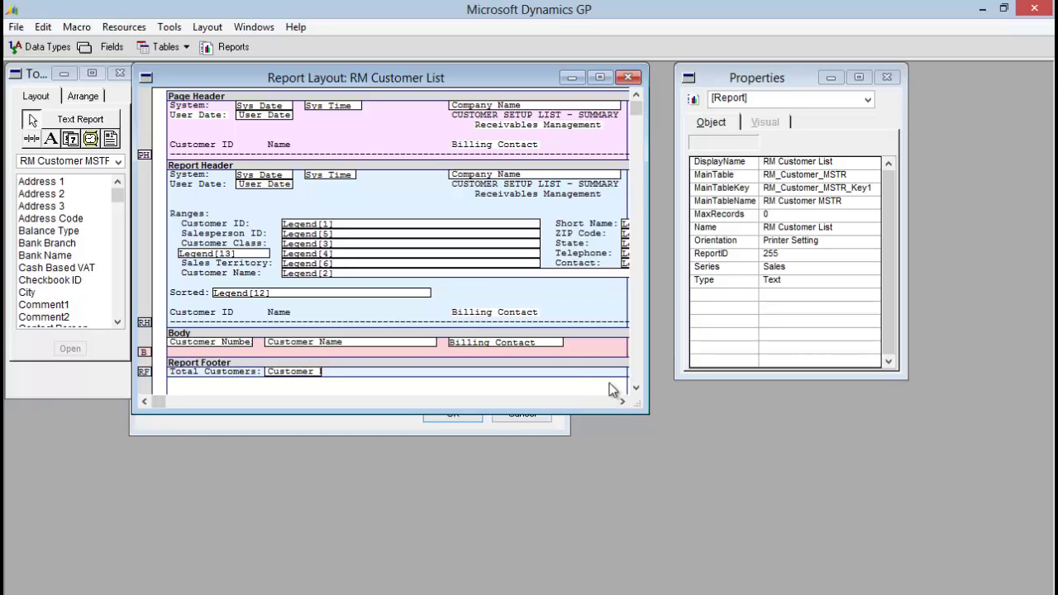
click(92, 167)
click(85, 162)
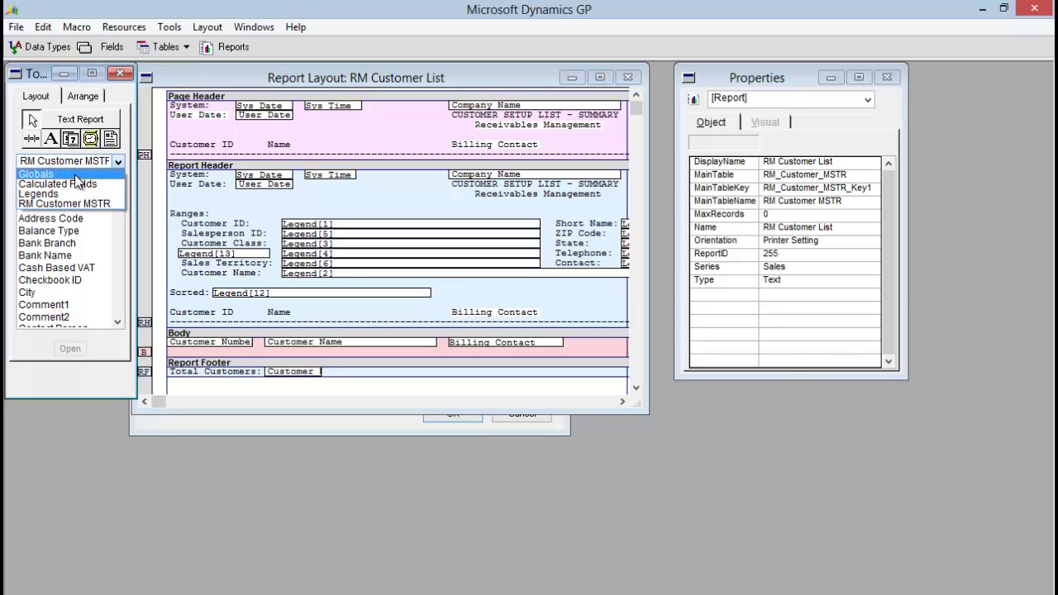
click(72, 185)
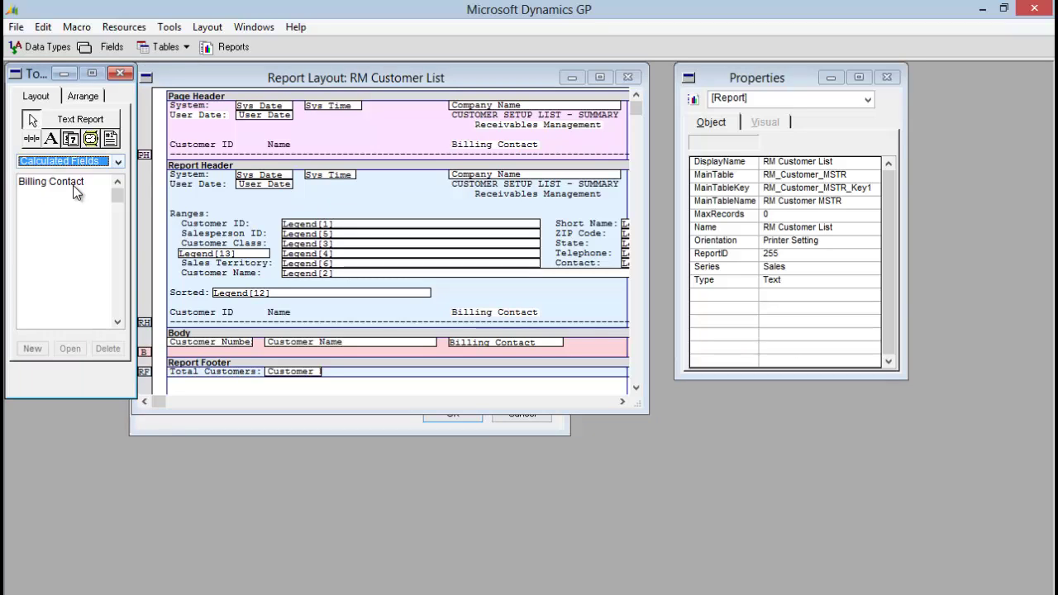
click(73, 185)
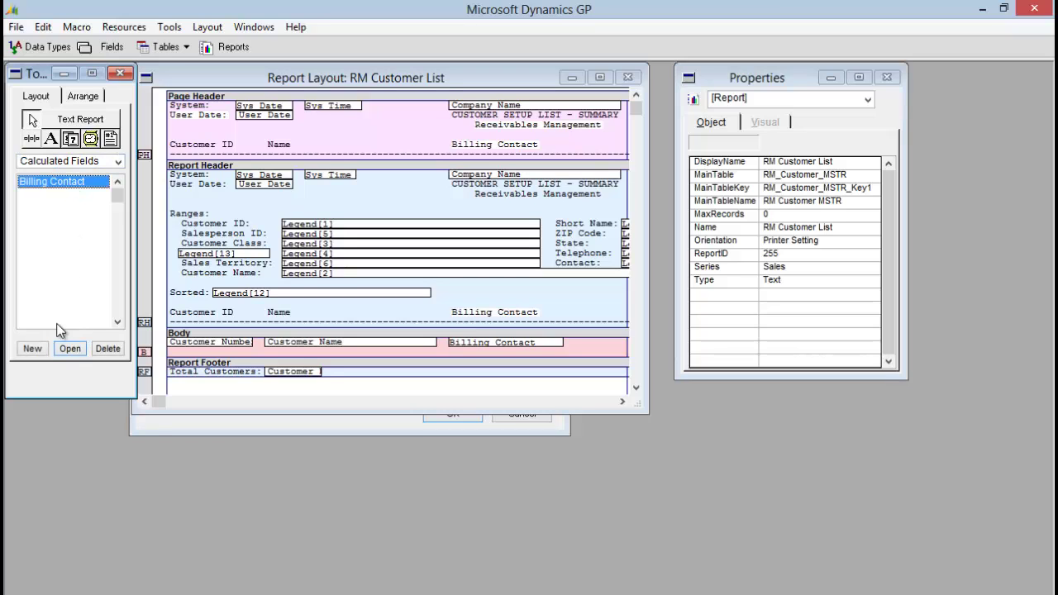
click(33, 348)
- Create a calculated field named 'Billing Phone' with a String result type
click(33, 349)
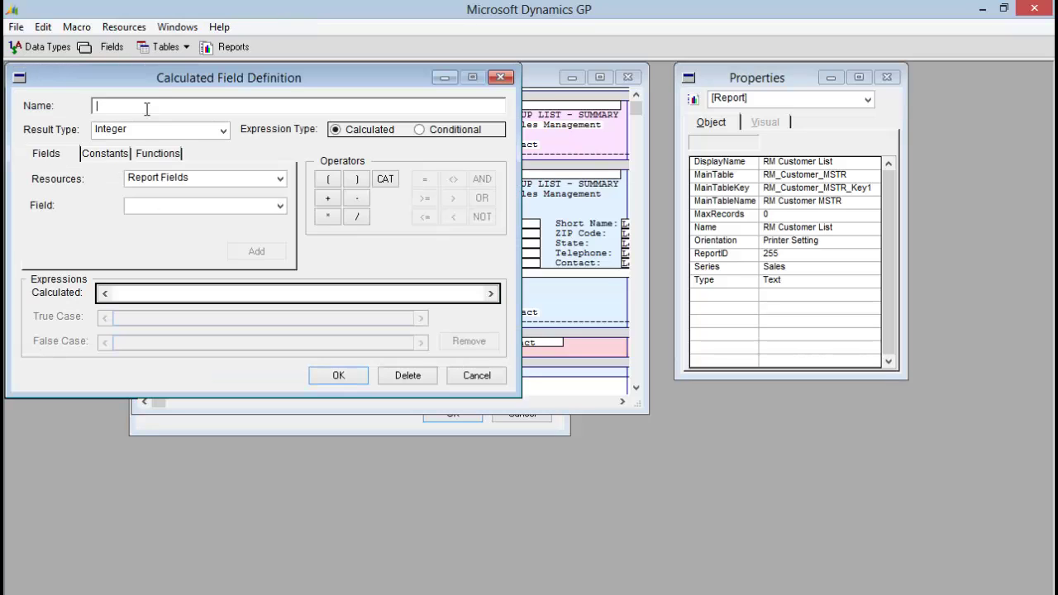
text(Billing Phone)
click(150, 132)
click(114, 172)
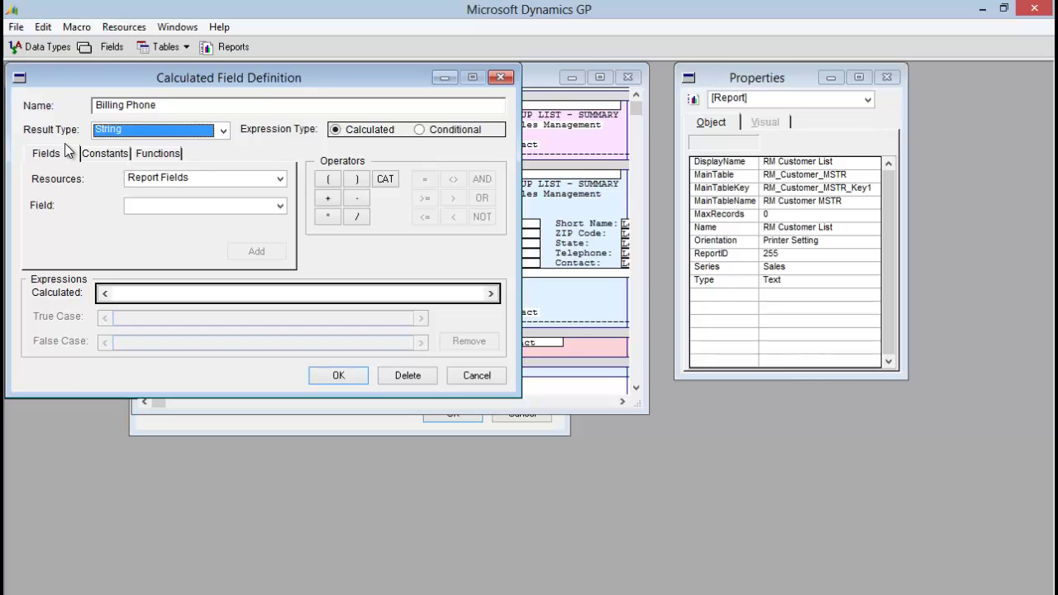
- Add the user-defined System function rw_TableHeaderString to the Billing Phone expression
click(157, 154)
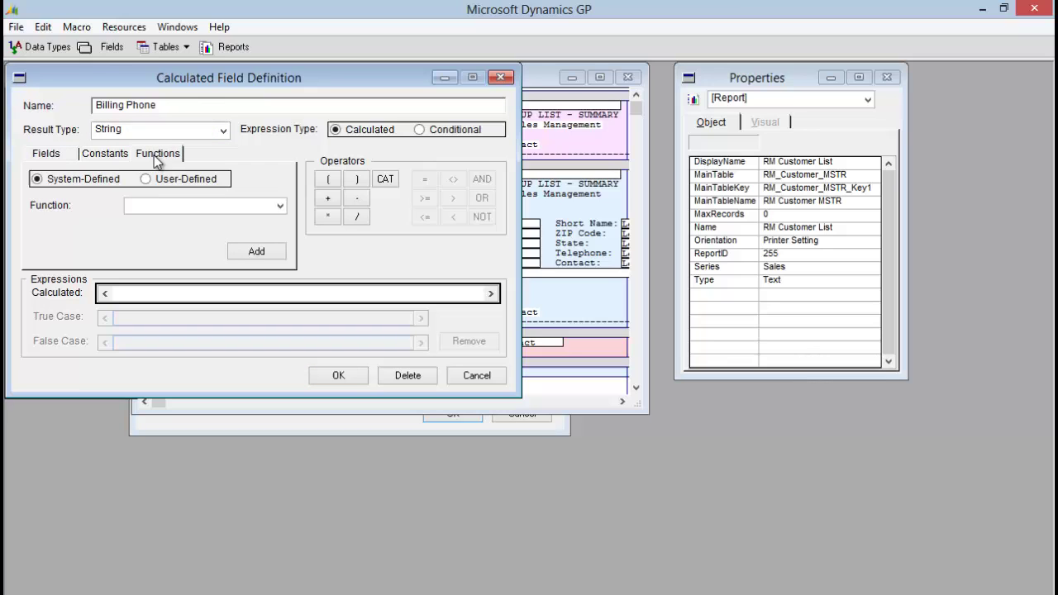
click(151, 180)
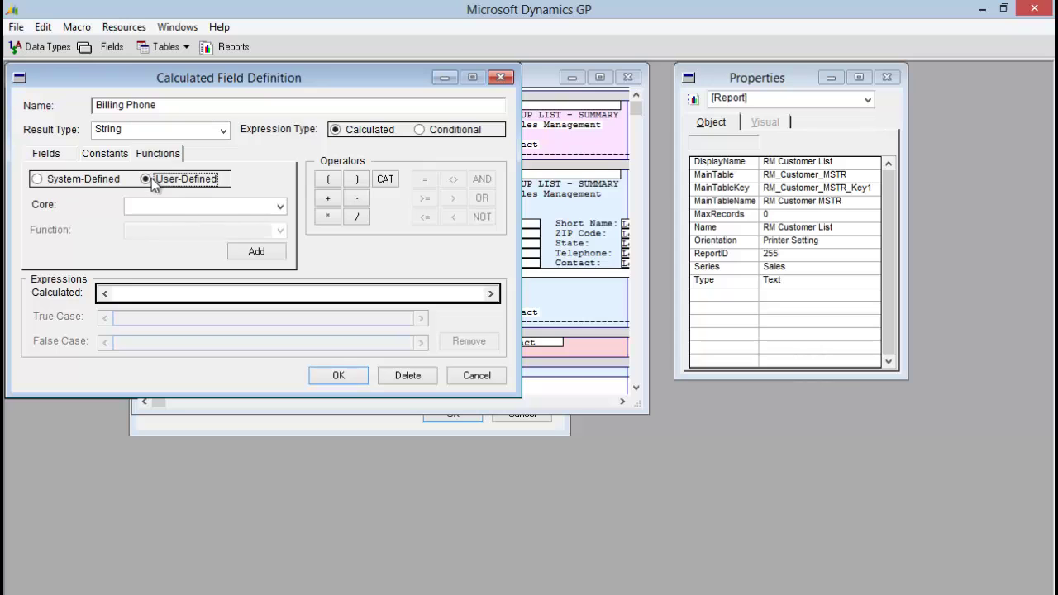
click(154, 207)
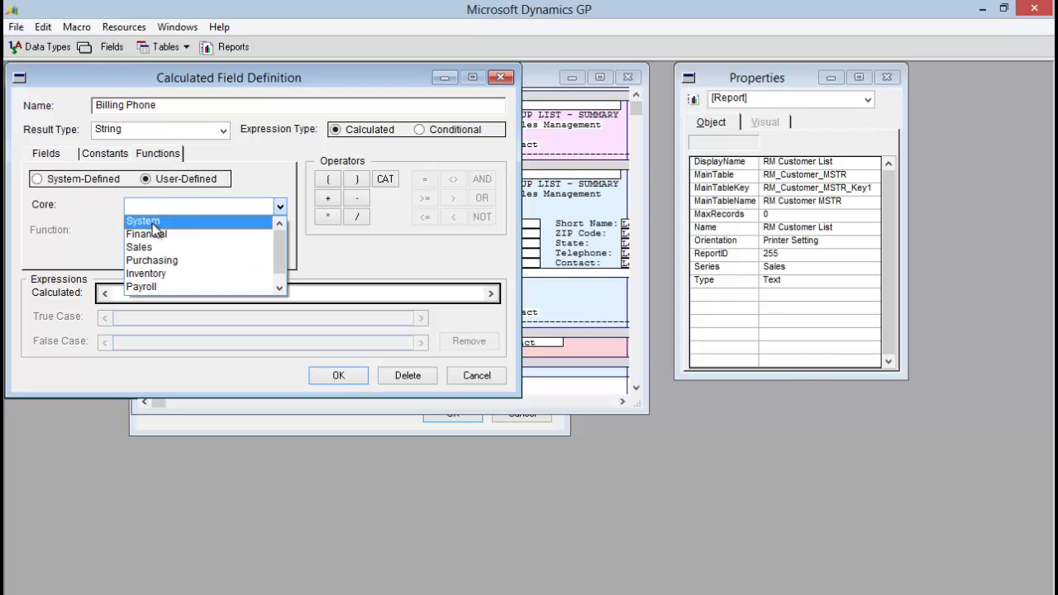
click(152, 222)
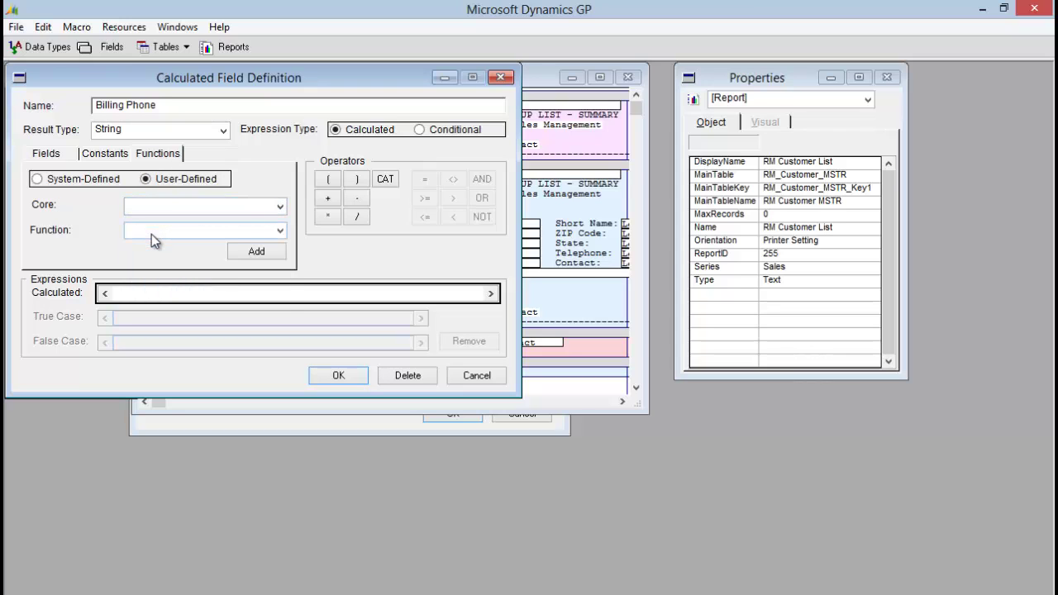
click(218, 234)
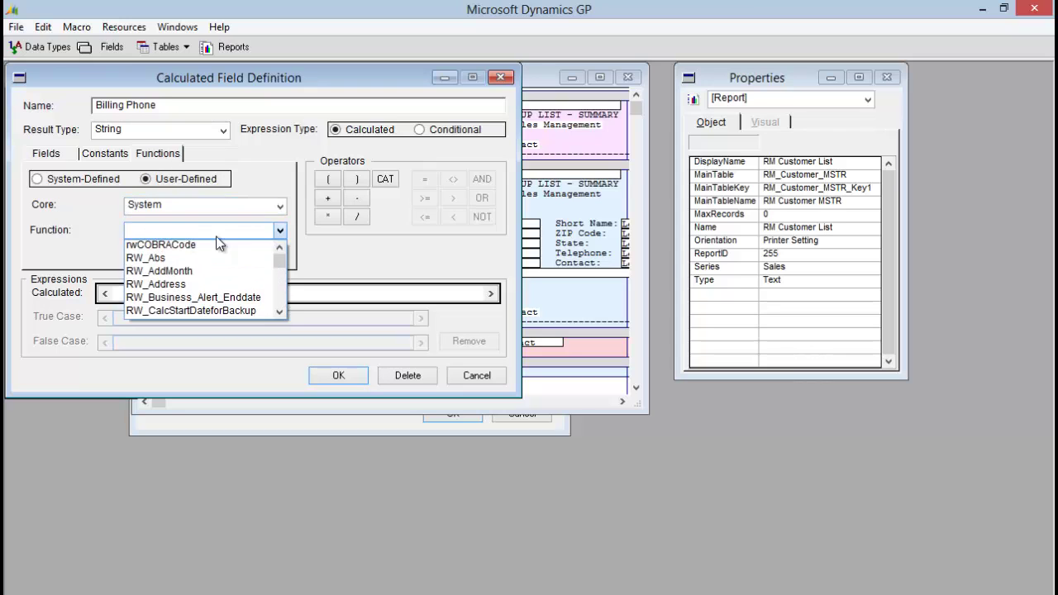
drag(280, 264, 281, 296)
click(282, 271)
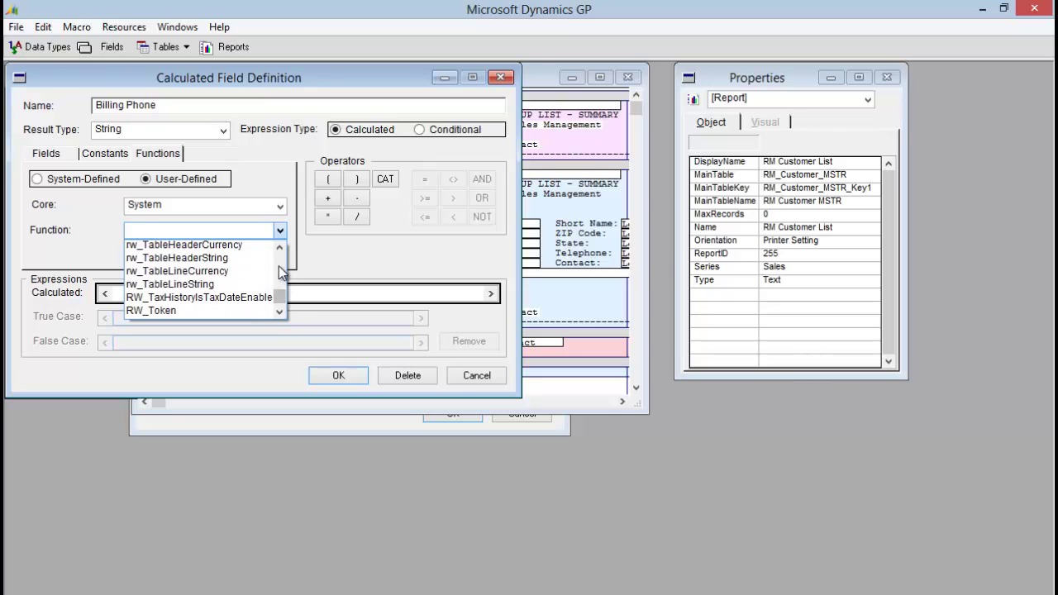
click(212, 258)
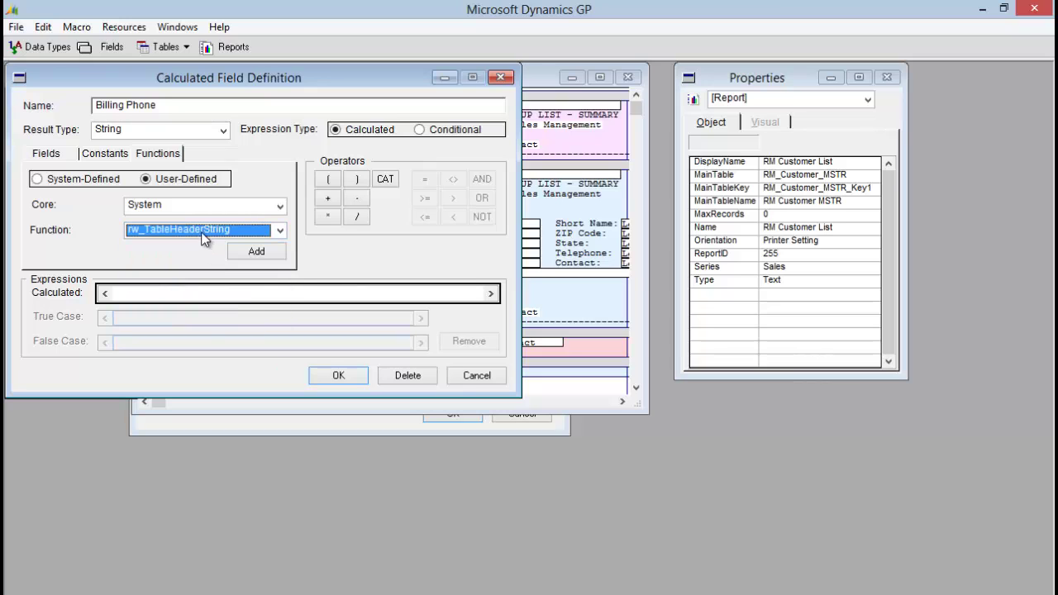
click(265, 257)
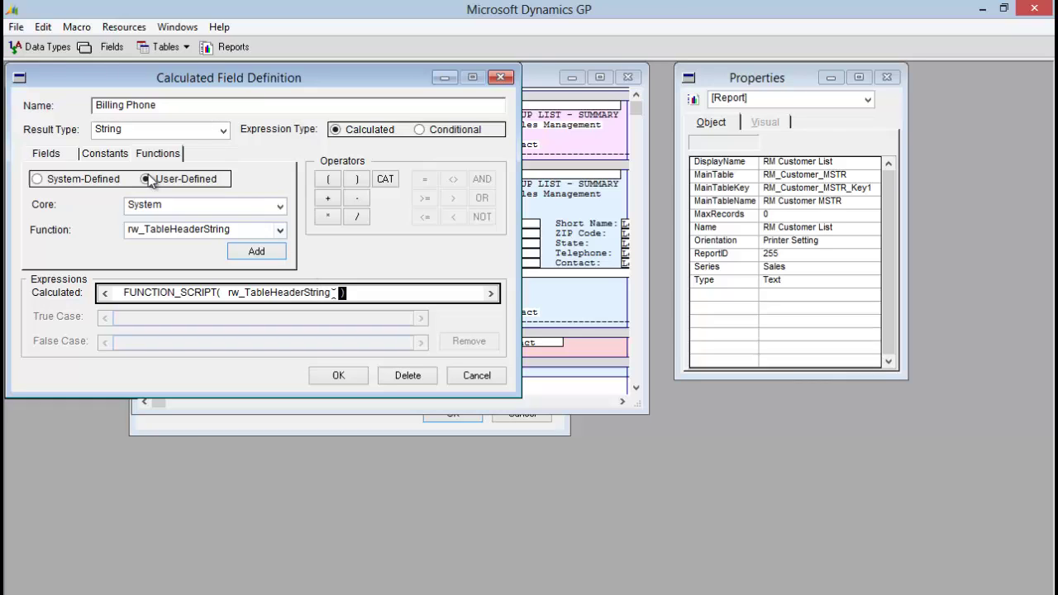
- Append the integer constant 3107 and the string constant SALES_CONTACT to the expression
click(105, 155)
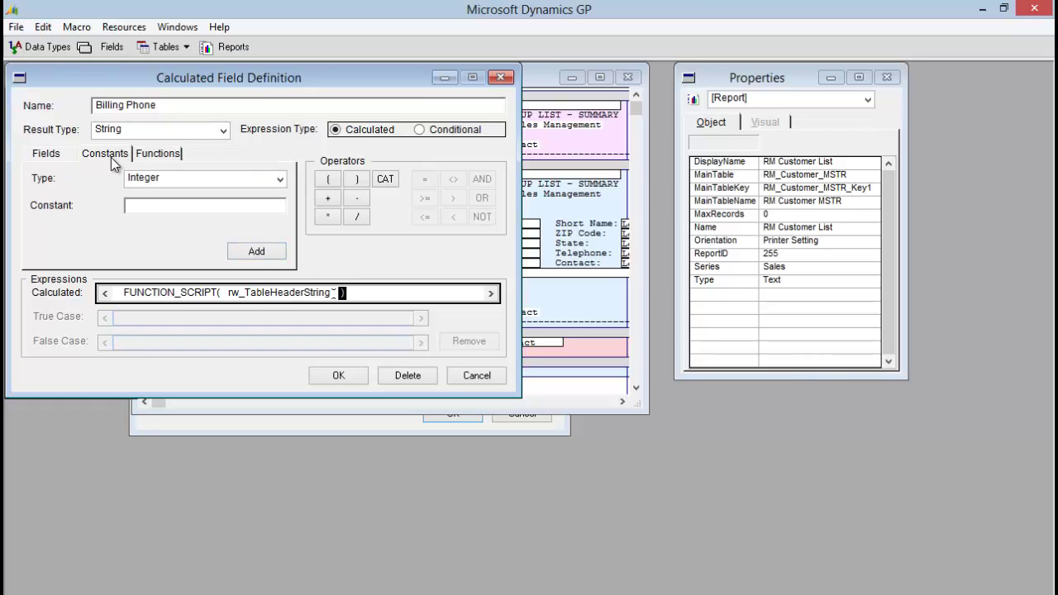
click(156, 206)
text(3,107)
click(241, 249)
click(168, 181)
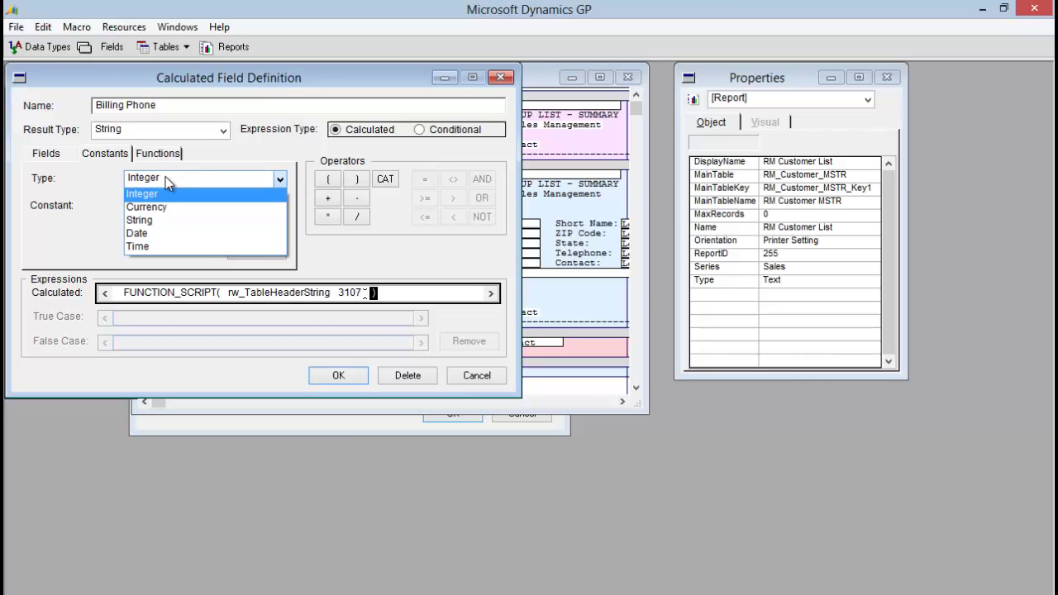
click(149, 222)
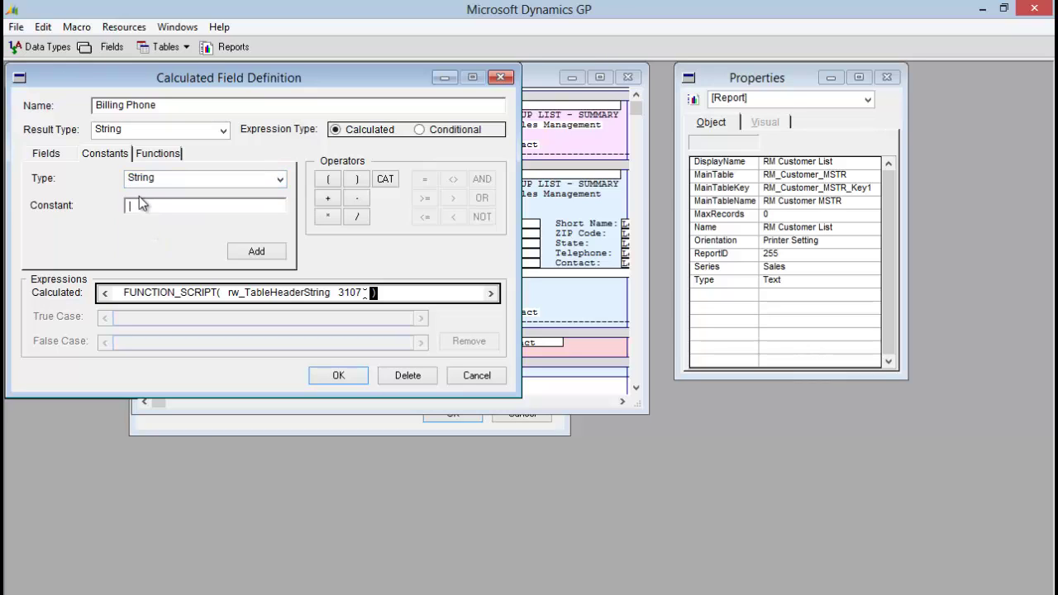
text(SALES_CONTACT)
click(258, 252)
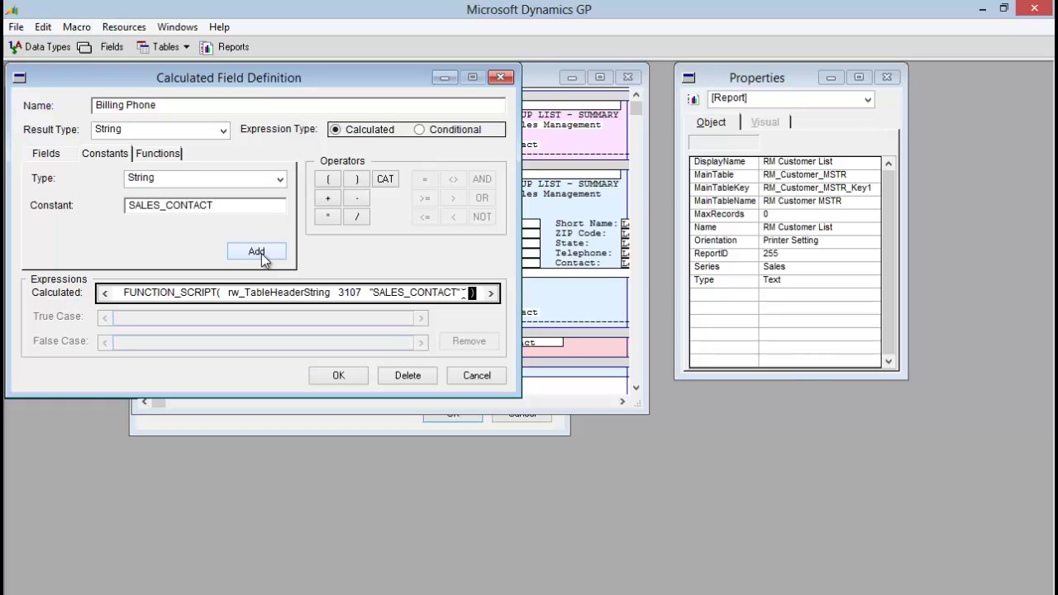
- Append the RM Customer MSTR field Customer Number to the expression
click(51, 159)
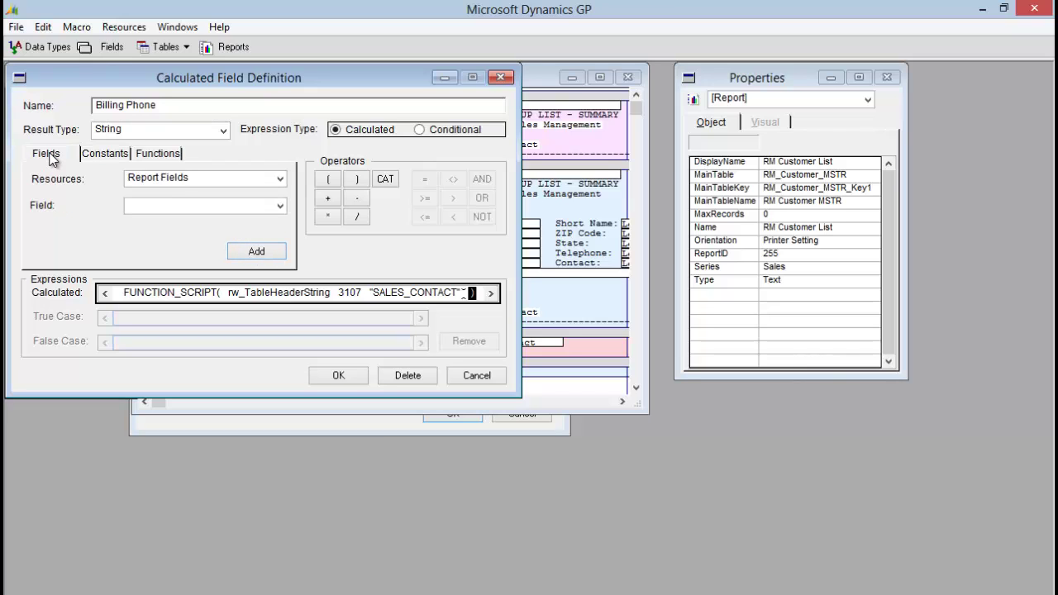
click(177, 183)
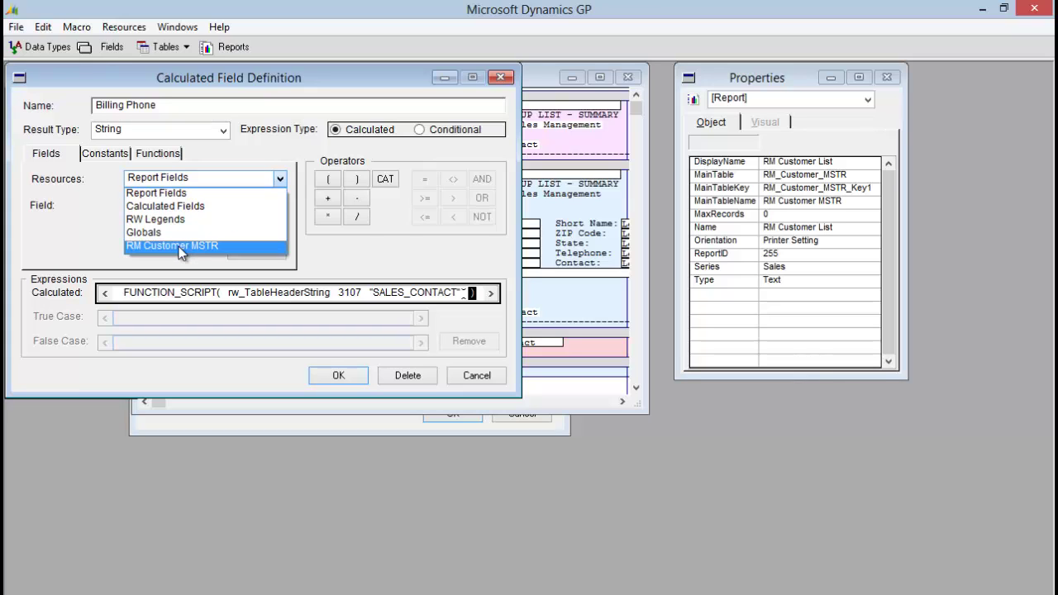
click(179, 247)
click(203, 207)
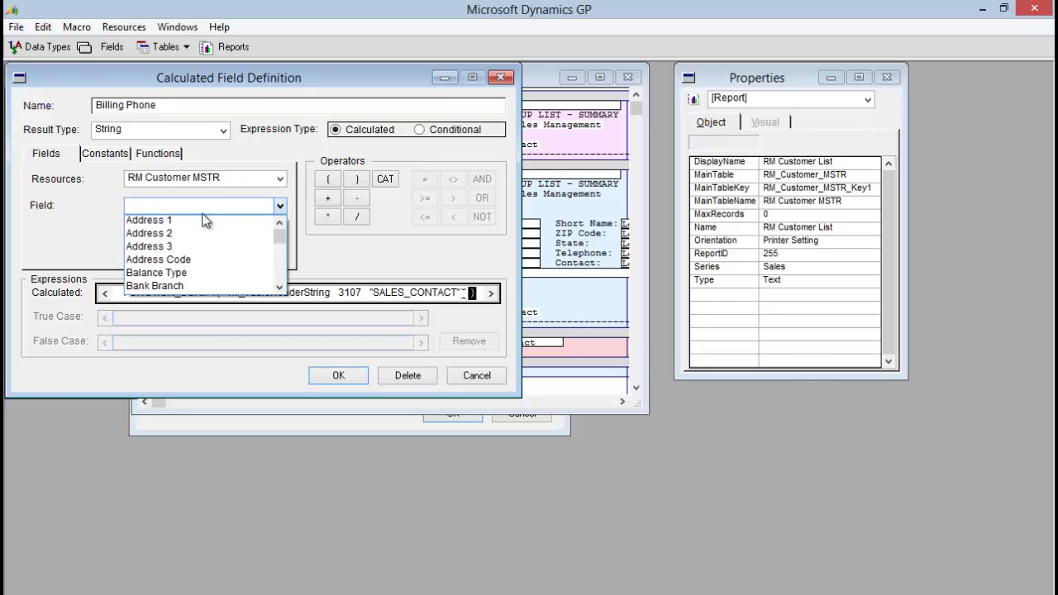
scroll(284, 261, down, 5)
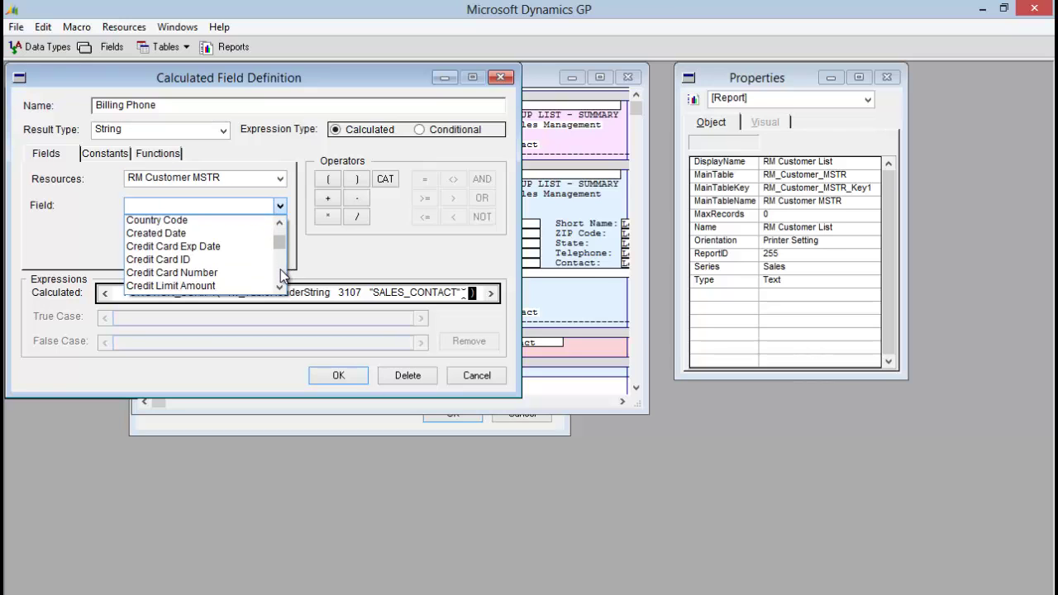
scroll(280, 270, down, 5)
scroll(261, 264, down, 5)
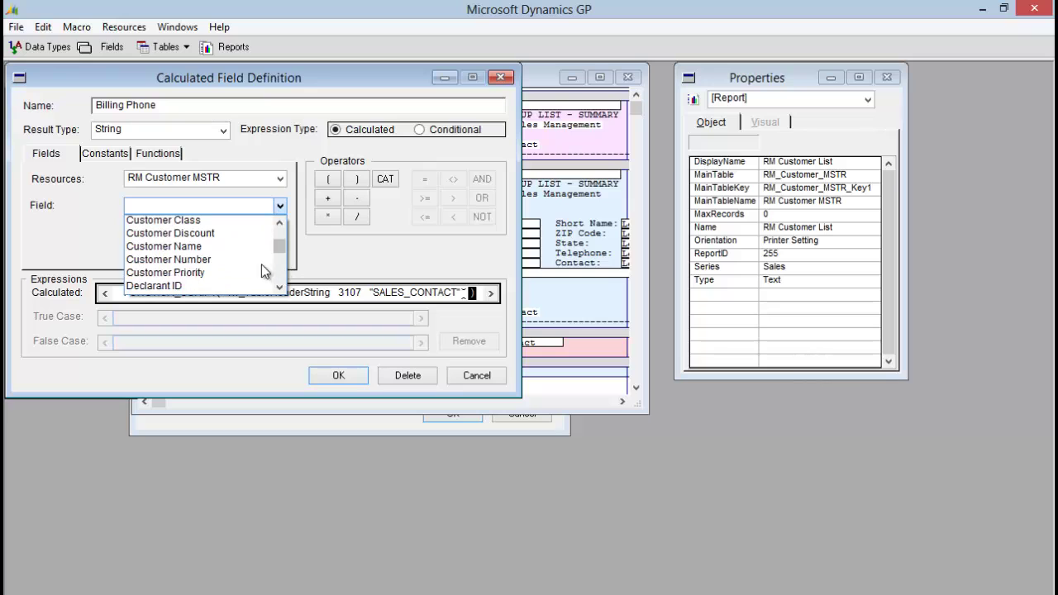
click(199, 260)
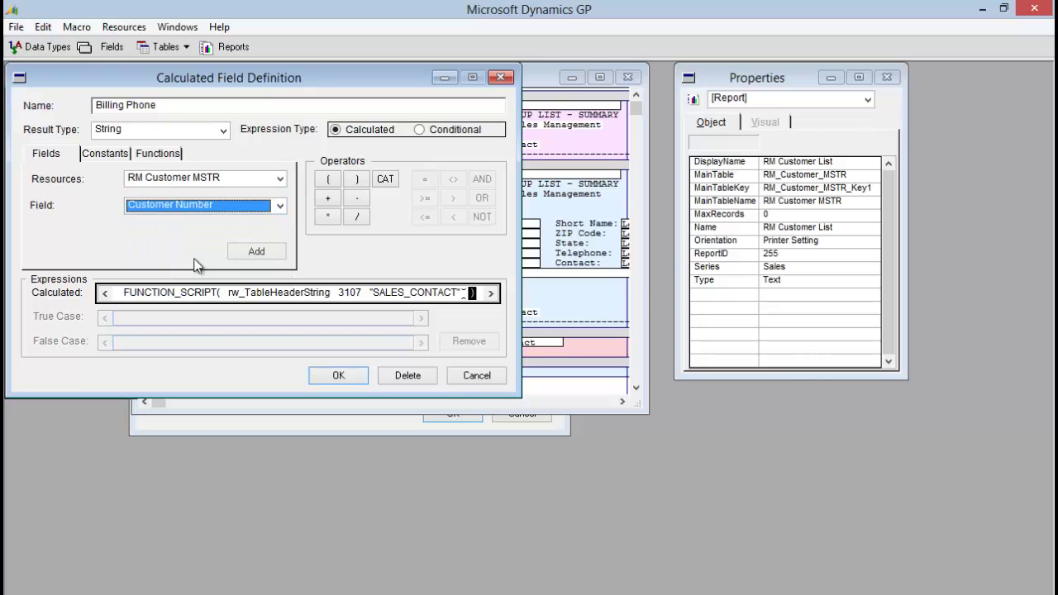
click(273, 254)
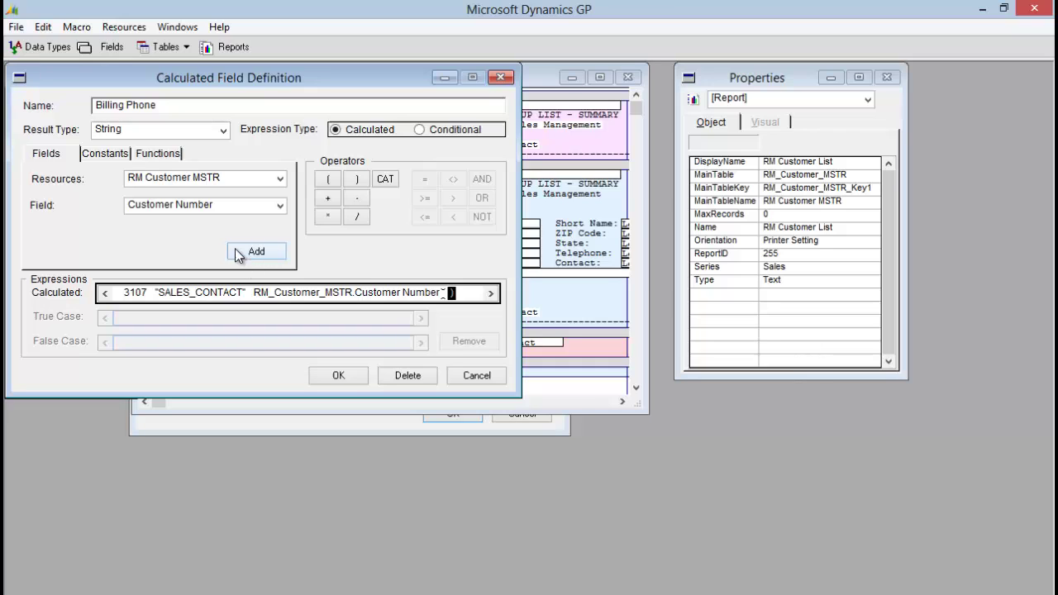
click(107, 154)
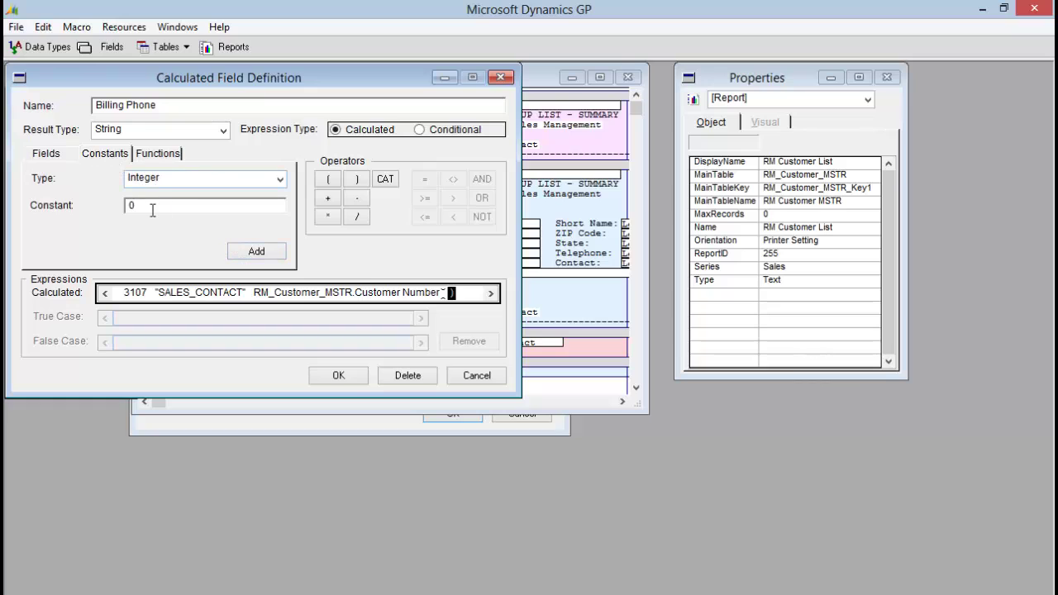
- Append the integer constants 0 and 2 to the end of the expression
click(261, 252)
double_click(147, 206)
text(2)
click(251, 253)
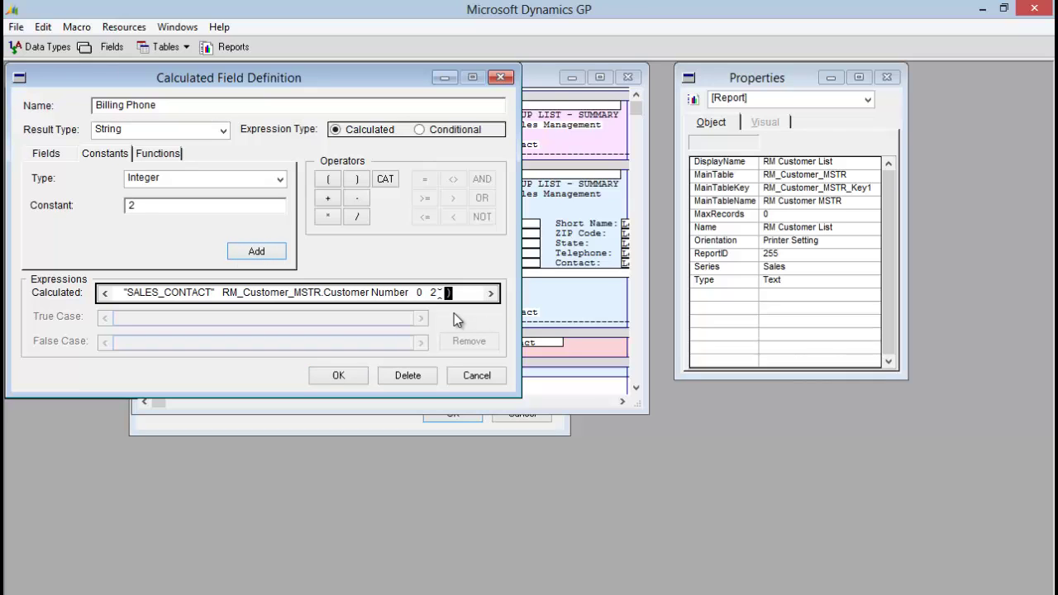
- Review the full Billing Phone expression and save the calculated field
click(103, 294)
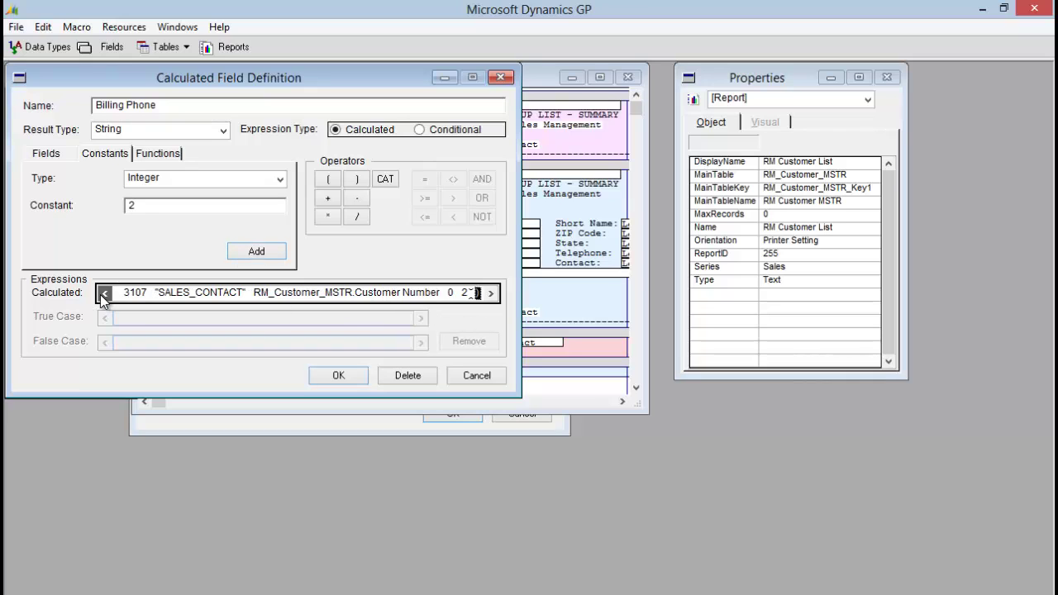
click(103, 294)
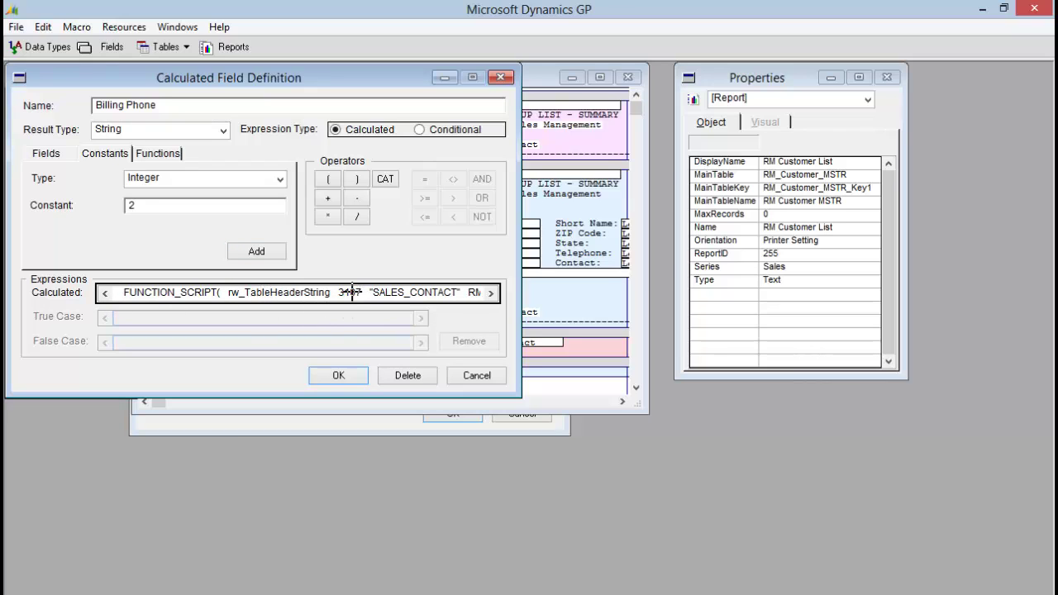
click(491, 294)
click(490, 293)
click(490, 294)
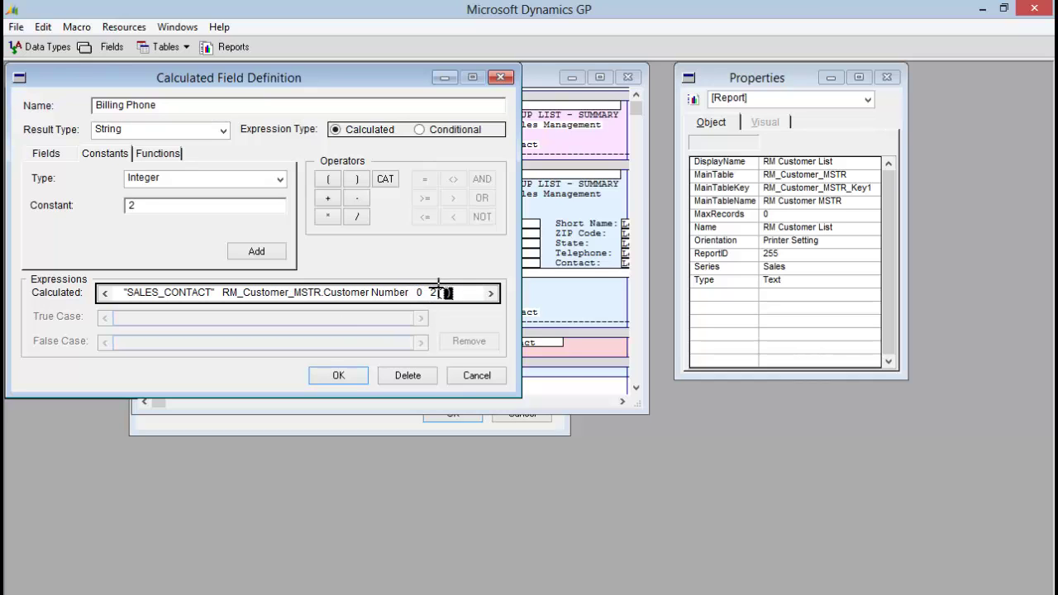
click(348, 376)
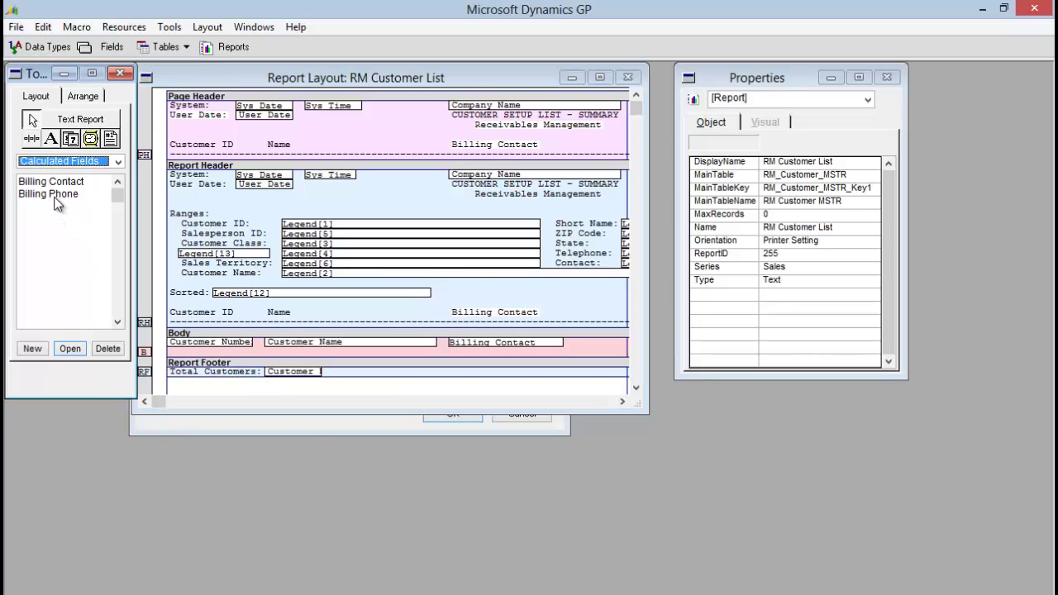
- Place the Billing Phone calculated field in the report Body beneath the Phone heading
click(56, 195)
click(269, 317)
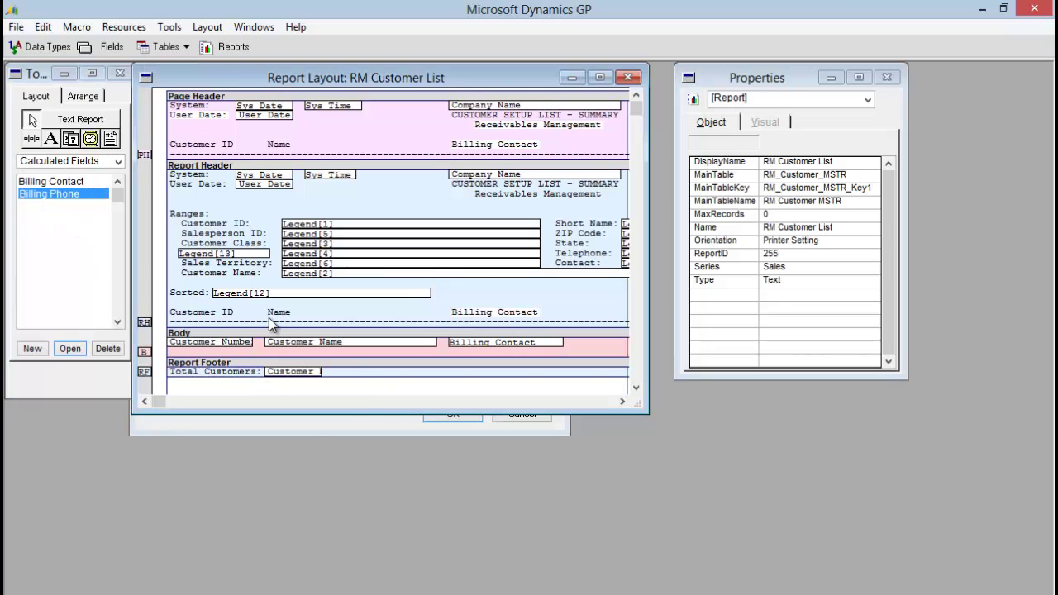
drag(158, 405, 170, 403)
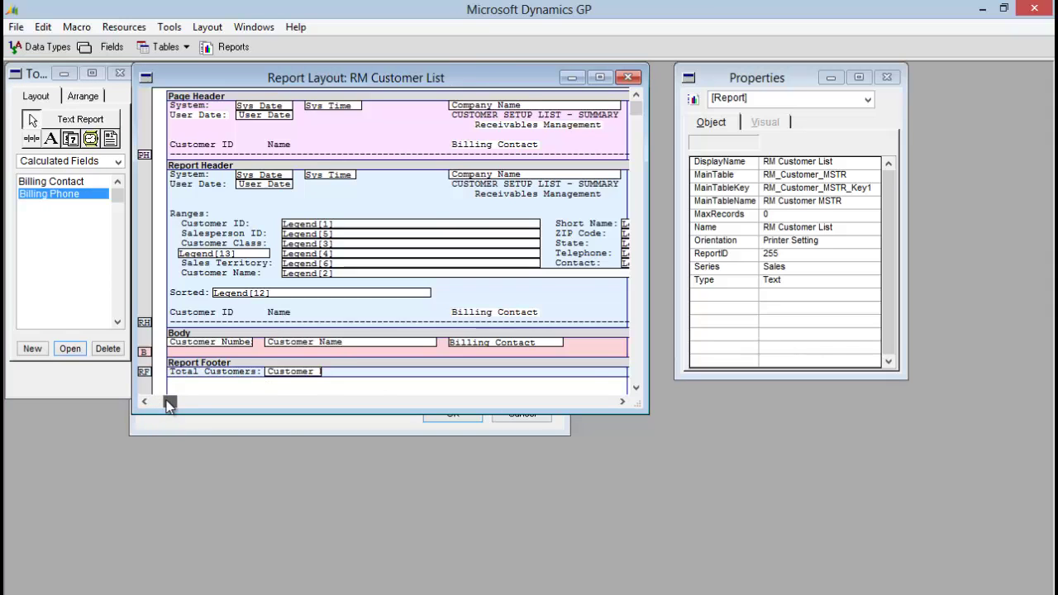
click(625, 407)
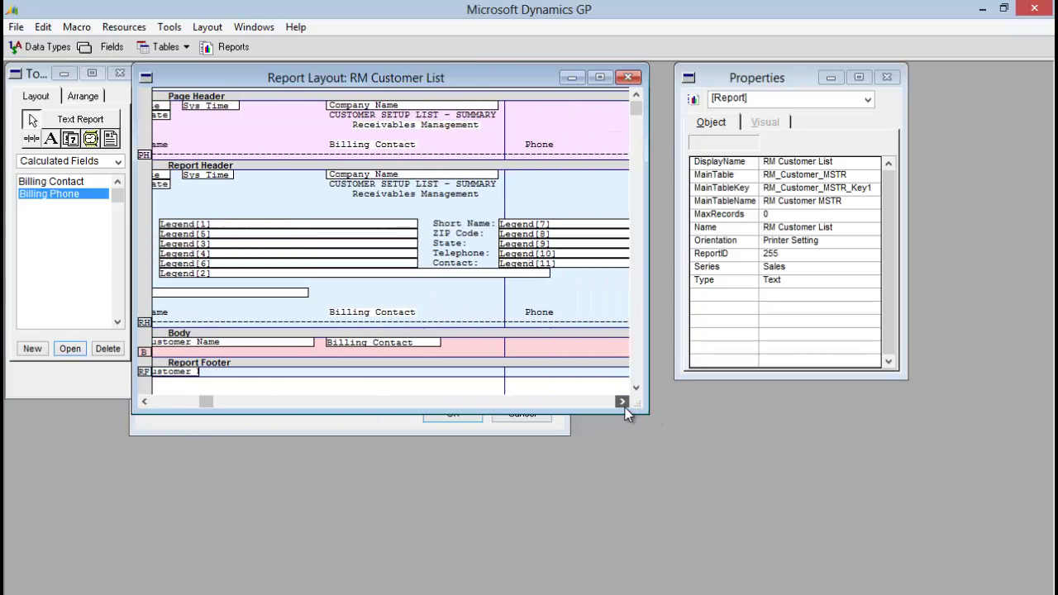
click(625, 408)
click(59, 196)
drag(59, 197, 527, 339)
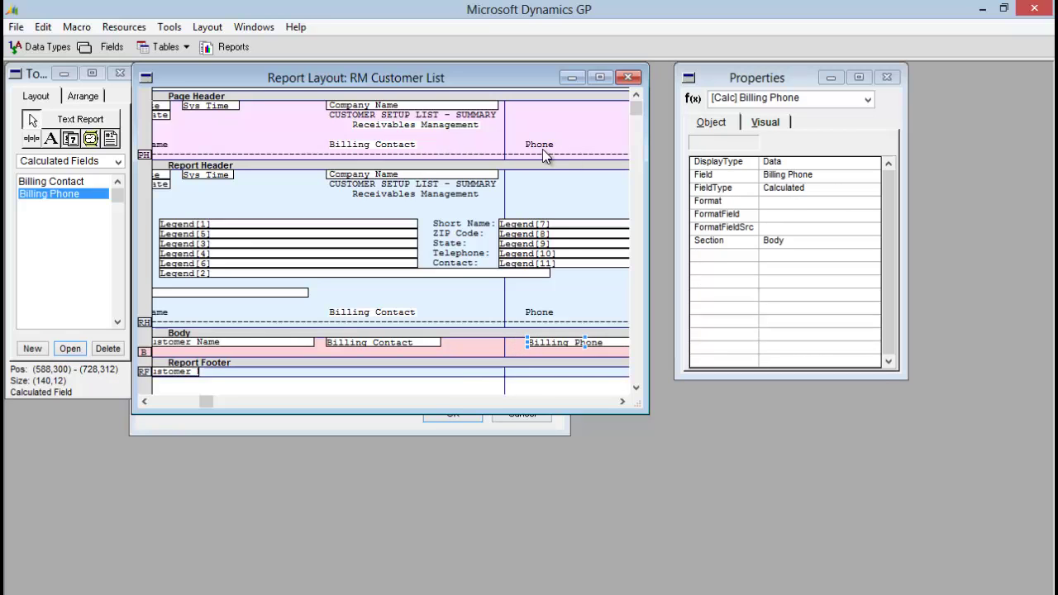
- Save the layout changes, return to Dynamics GP, and dismiss the About and Reminders windows
click(628, 78)
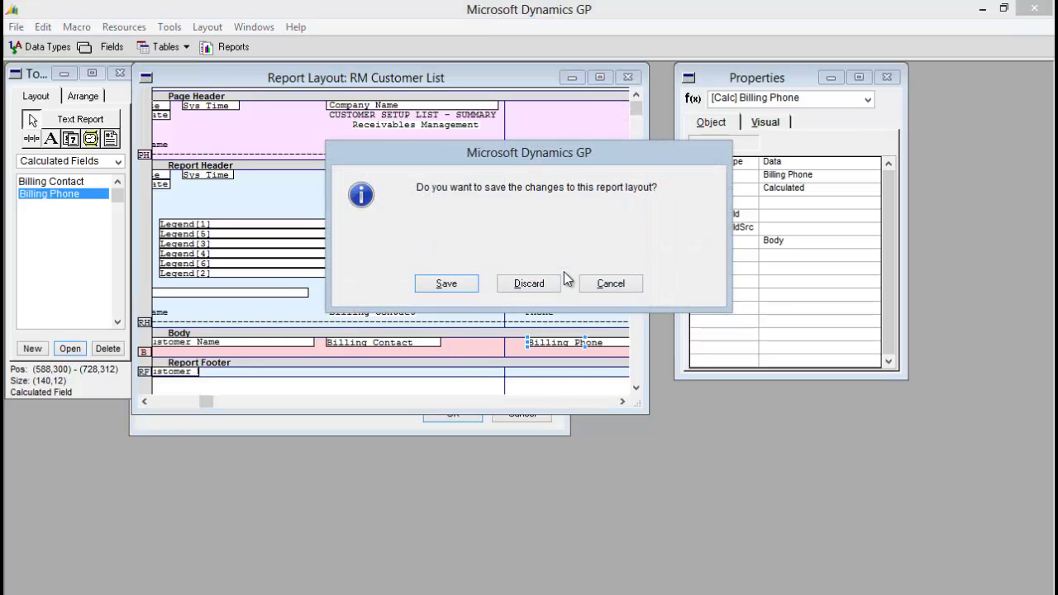
click(461, 283)
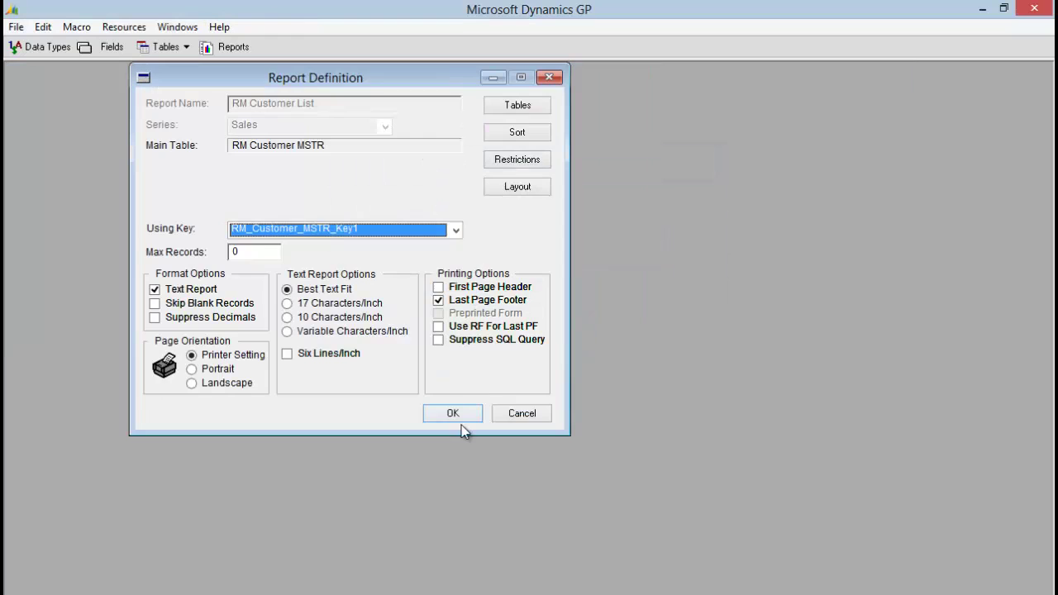
click(459, 417)
click(15, 27)
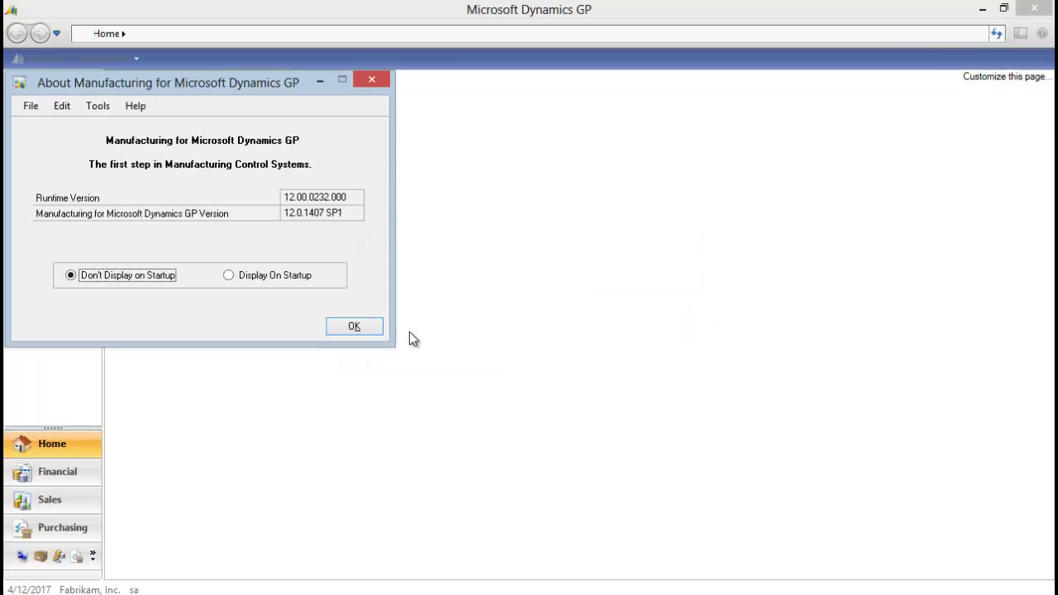
click(372, 332)
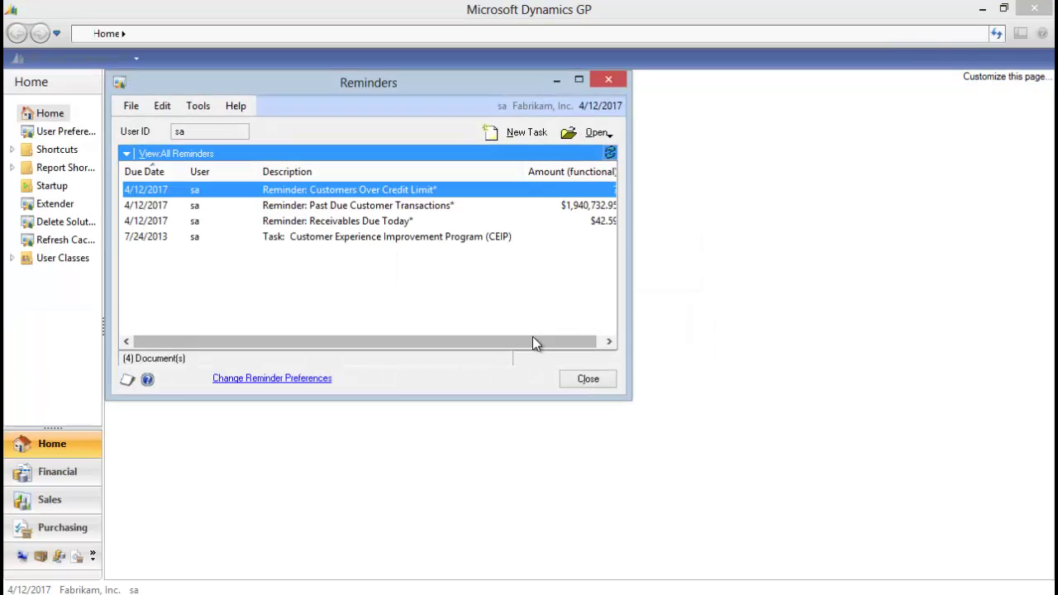
click(587, 380)
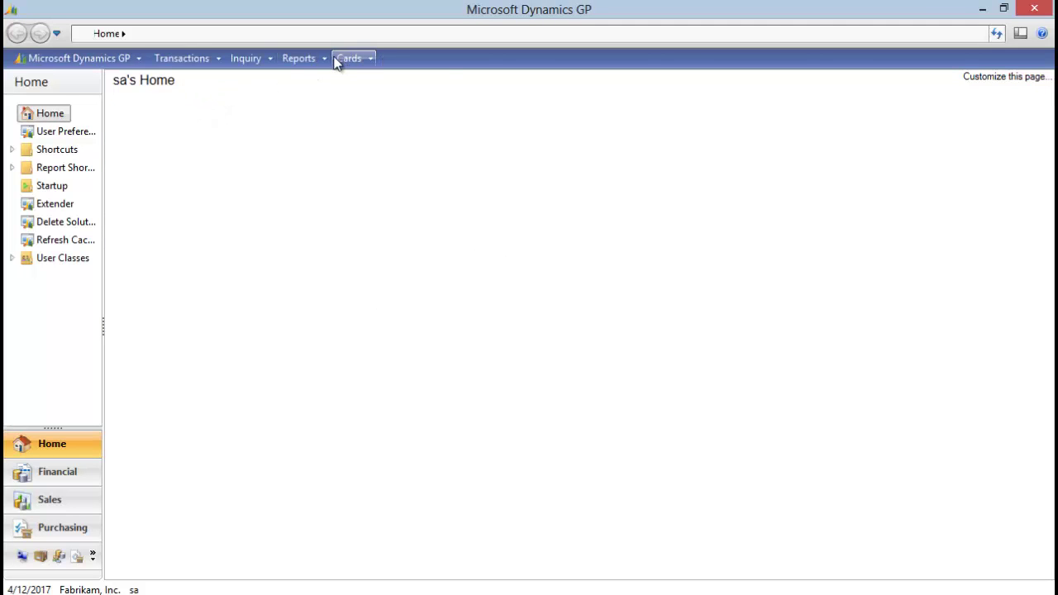
- Select the Customer Setup List report with Billing Contacts and add it to the print list
click(309, 59)
mouse_move(315, 131)
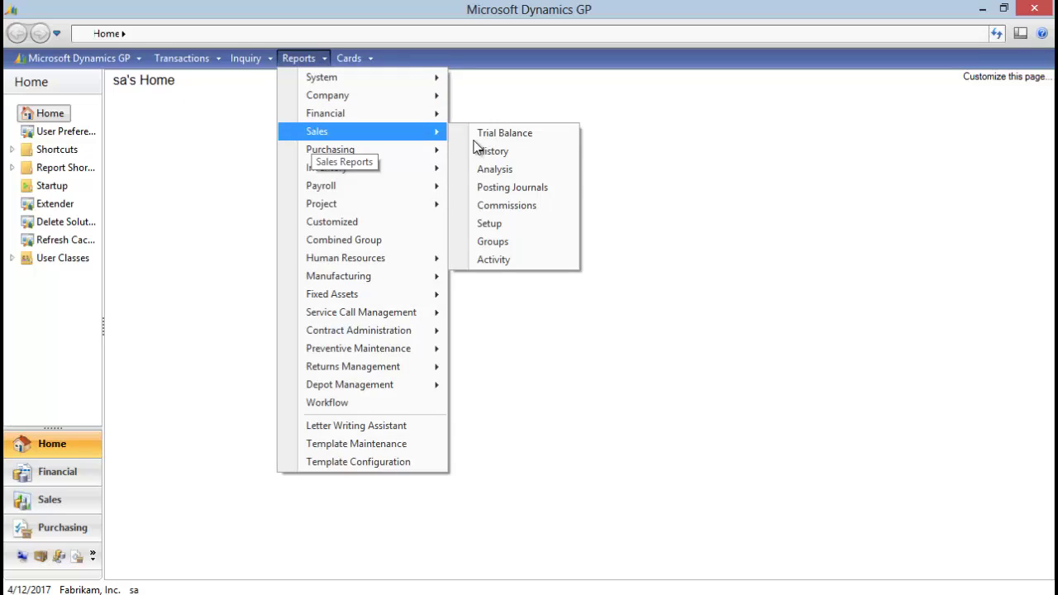
click(489, 224)
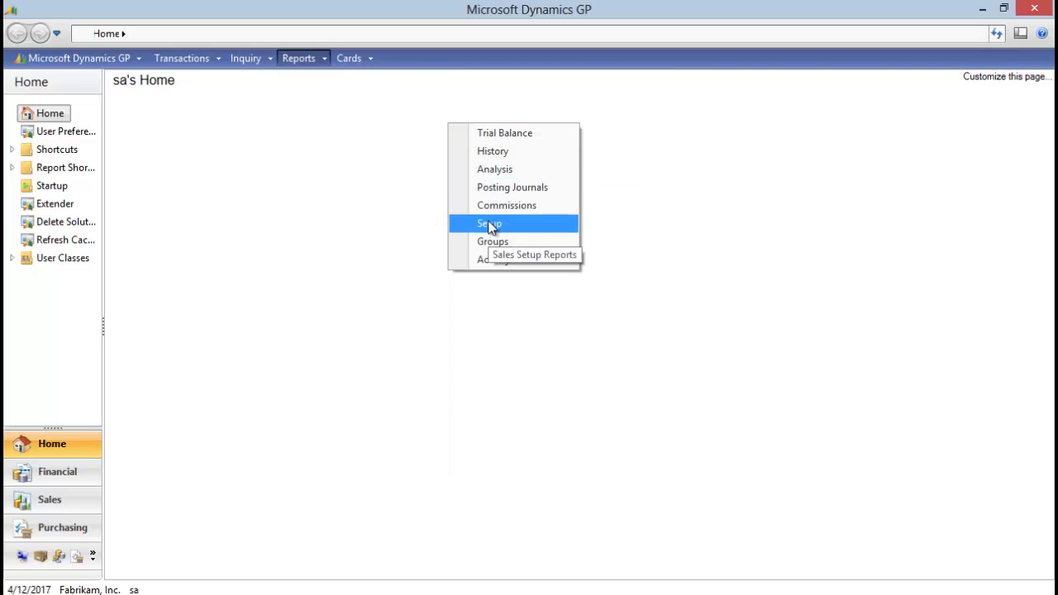
click(162, 267)
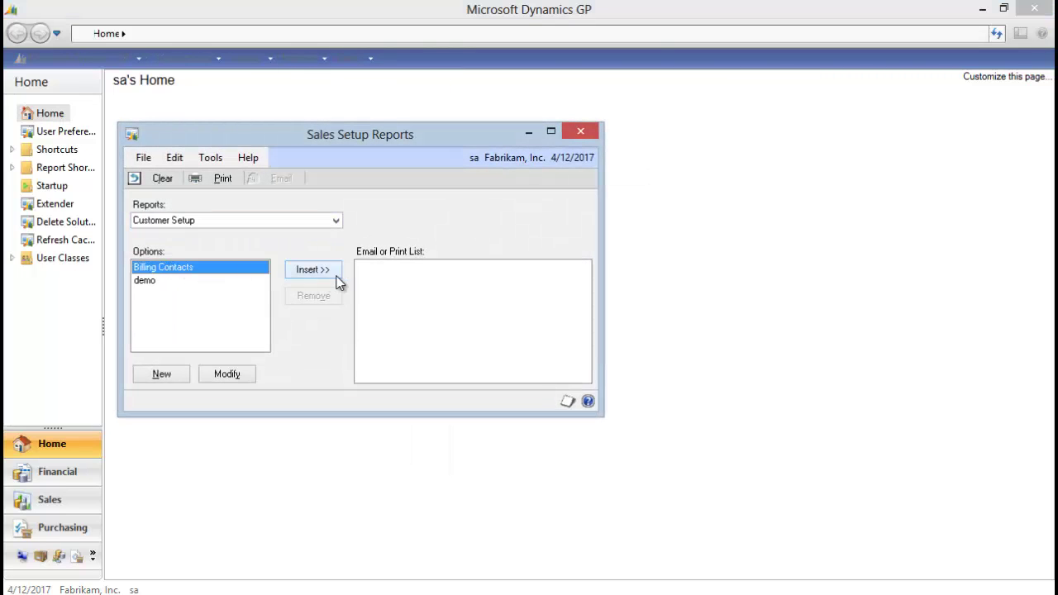
click(313, 271)
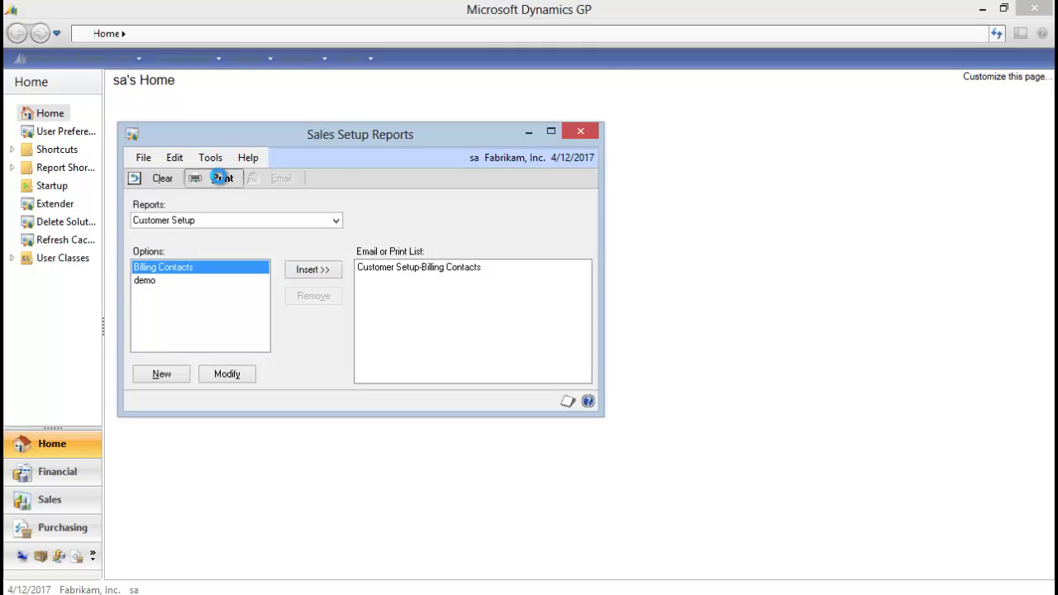
- Print the Customer Setup List to screen and maximize it to review the Phone column
click(222, 180)
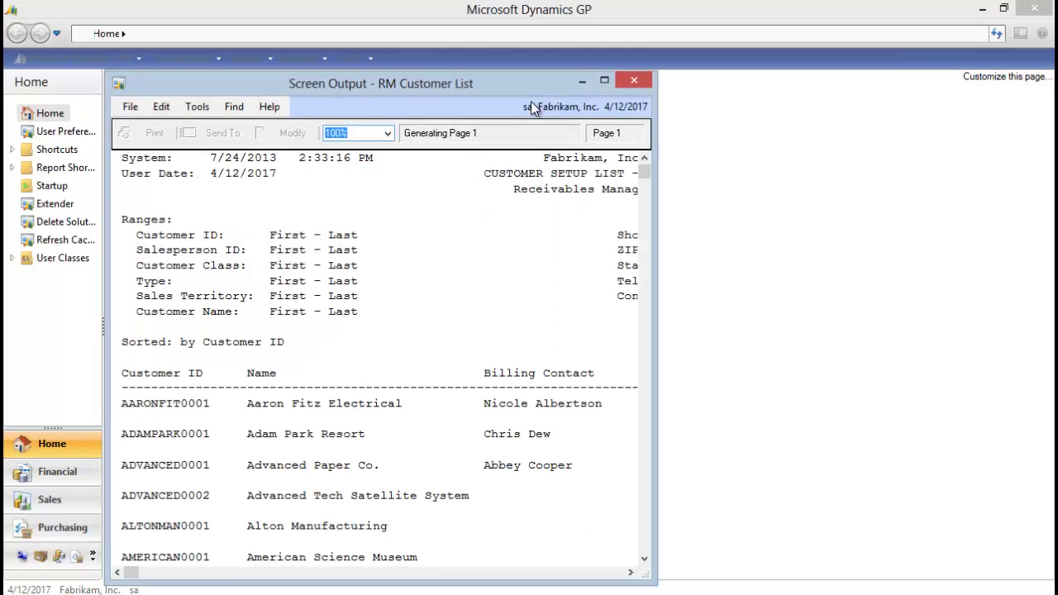
click(608, 80)
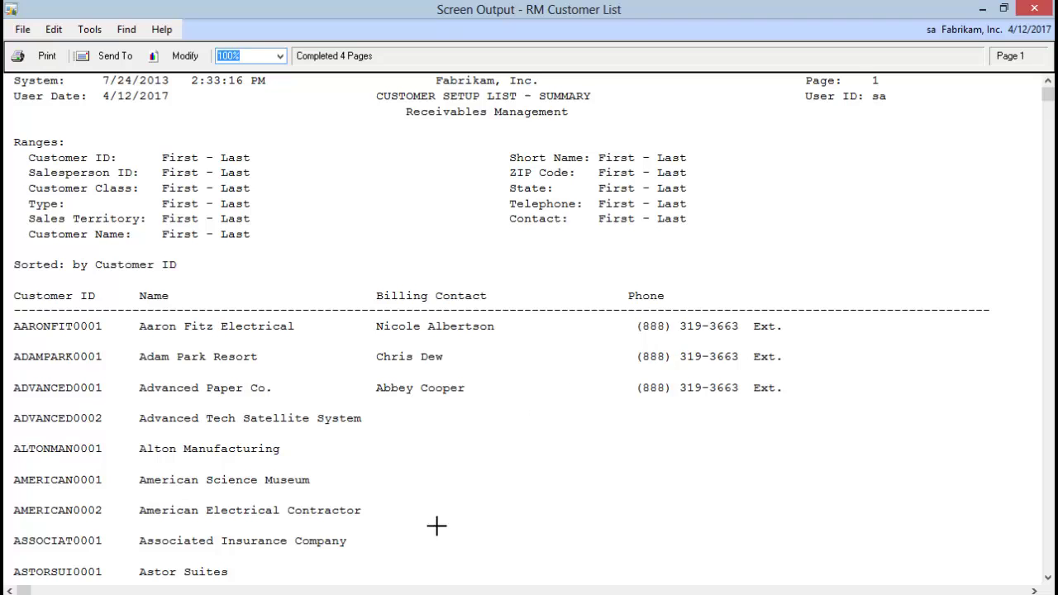
click(345, 594)
- From the Home page, open the SALES_CONTACT Billing Contacts window in Extender's Contacts Template
click(189, 487)
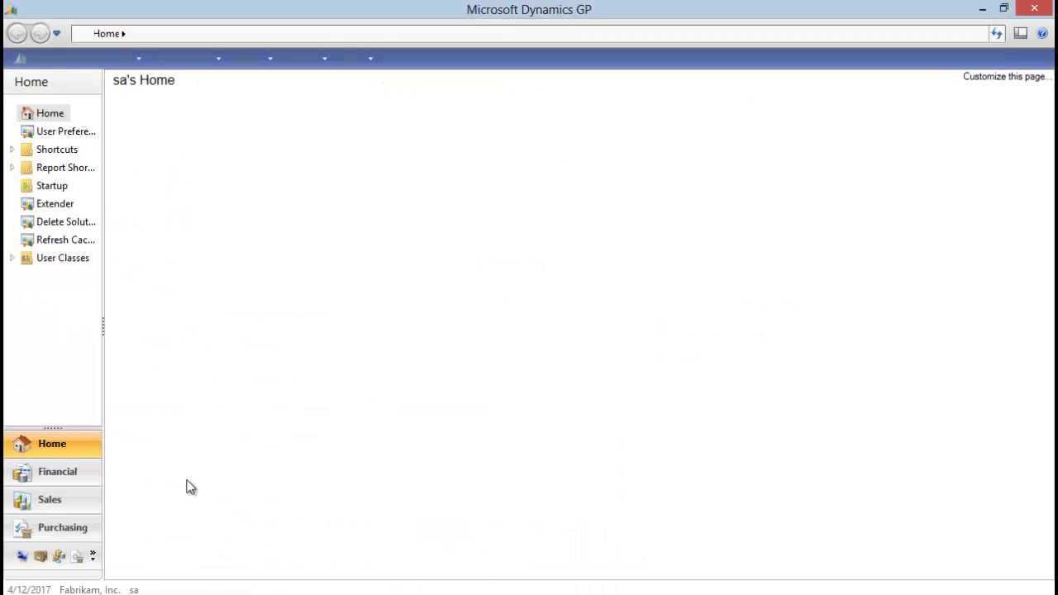
click(46, 207)
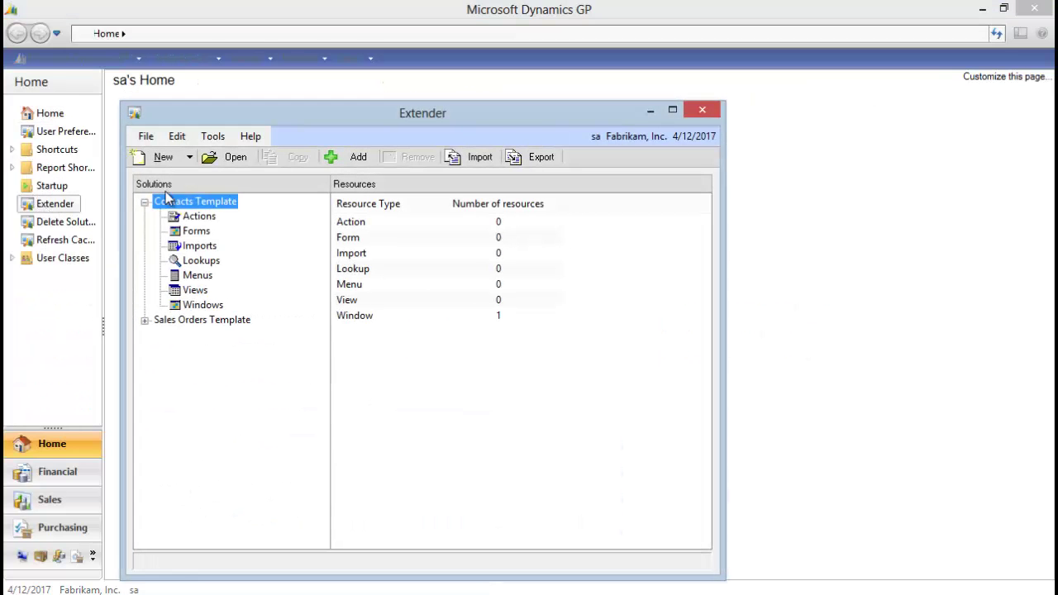
click(196, 306)
double_click(375, 223)
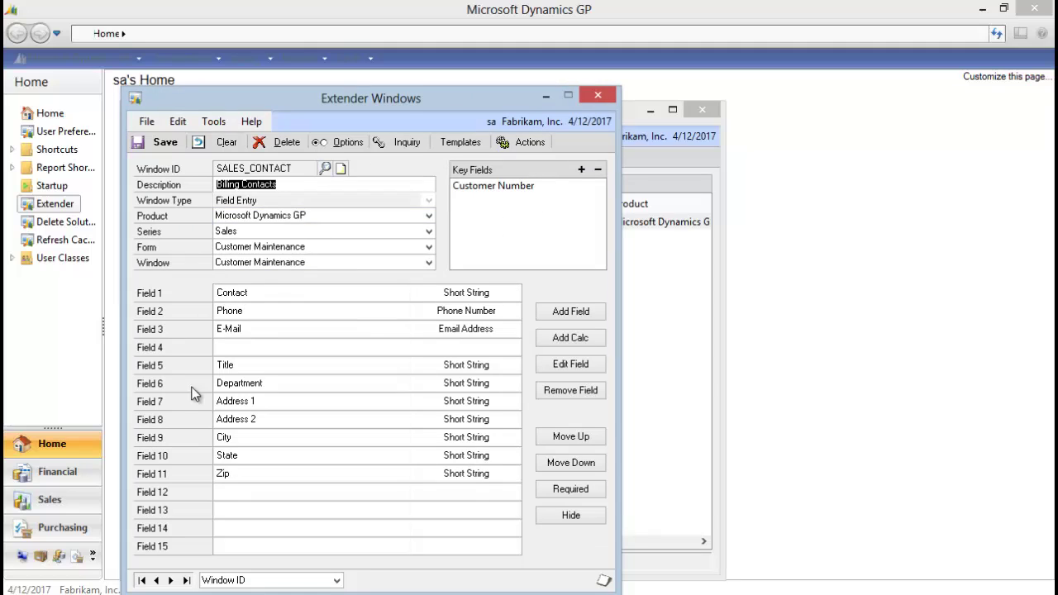
- Review the Billing Contacts window options, then close them and the window definition unchanged
click(337, 143)
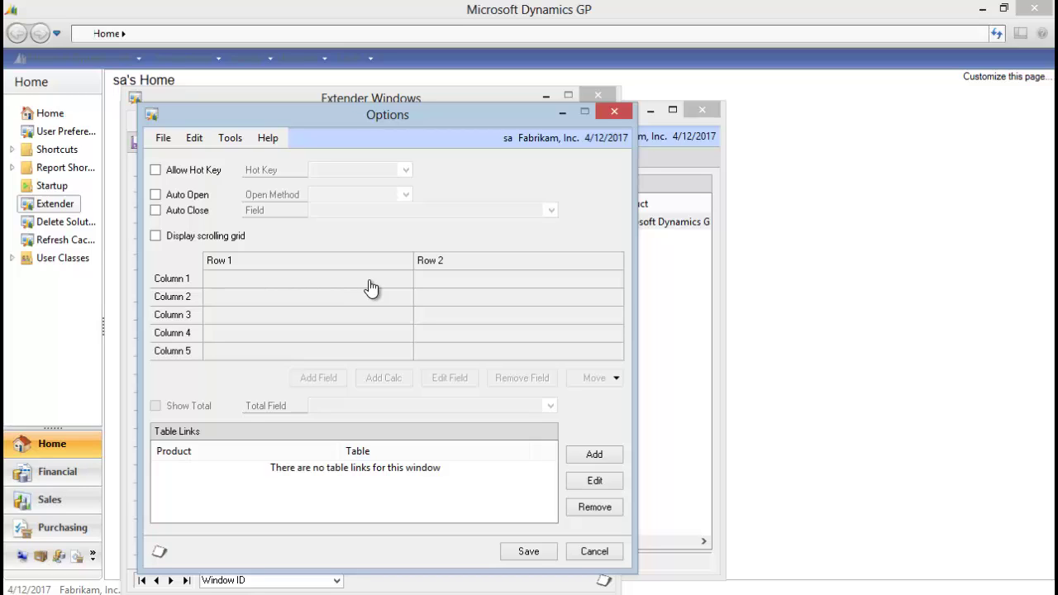
click(623, 117)
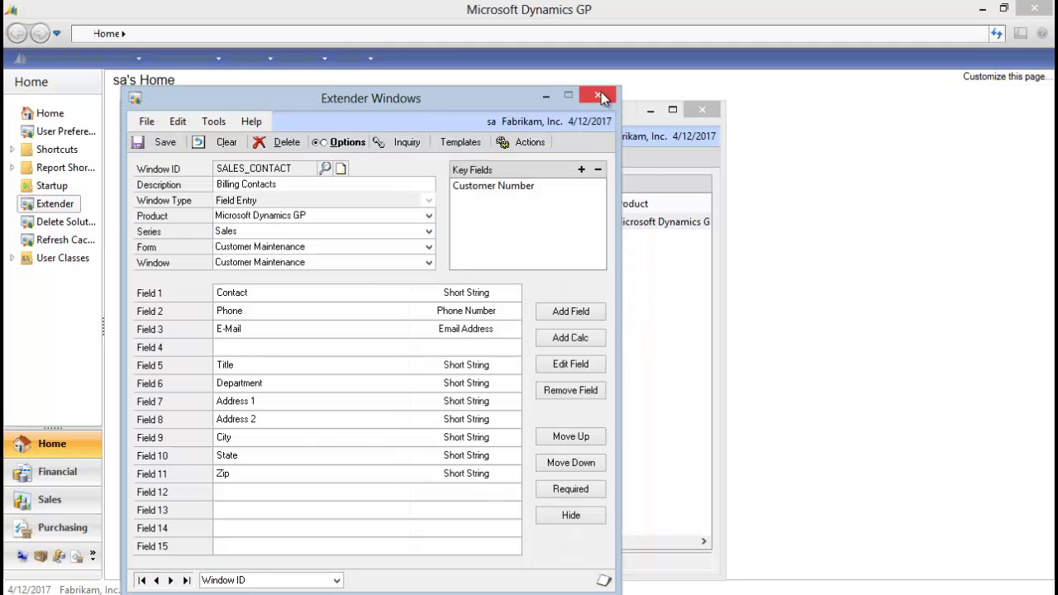
click(602, 98)
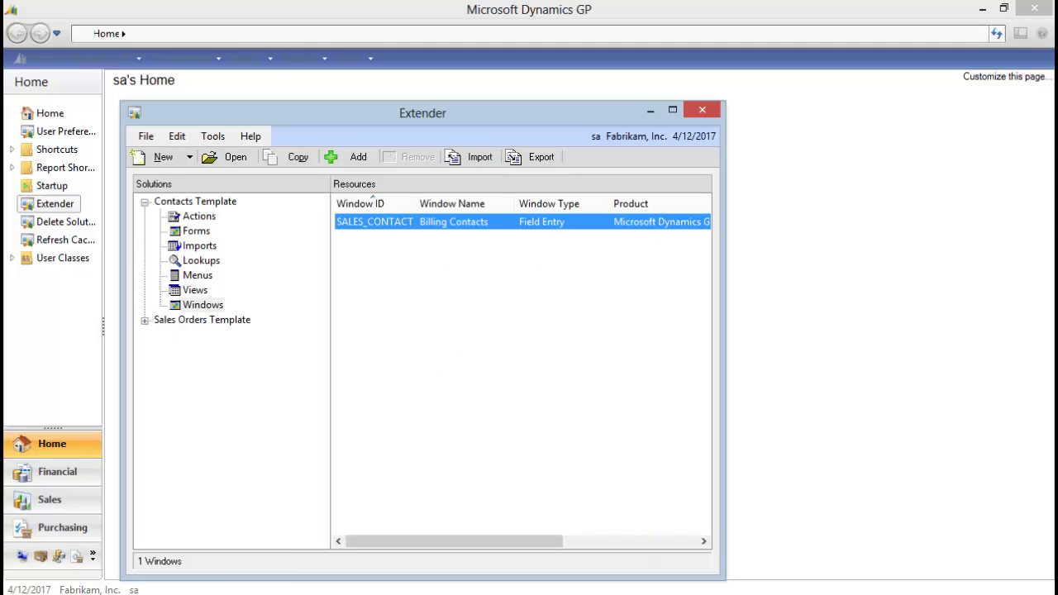
- Bring the Extender 2013 Standard Manual PDF in Adobe Reader to the front
mouse_move(192, 594)
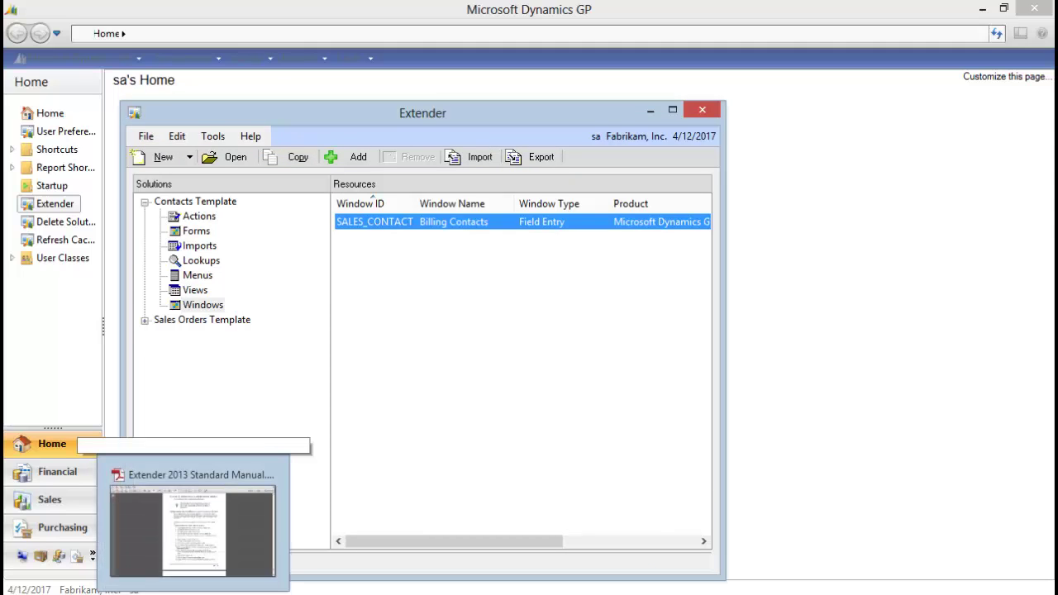
click(193, 529)
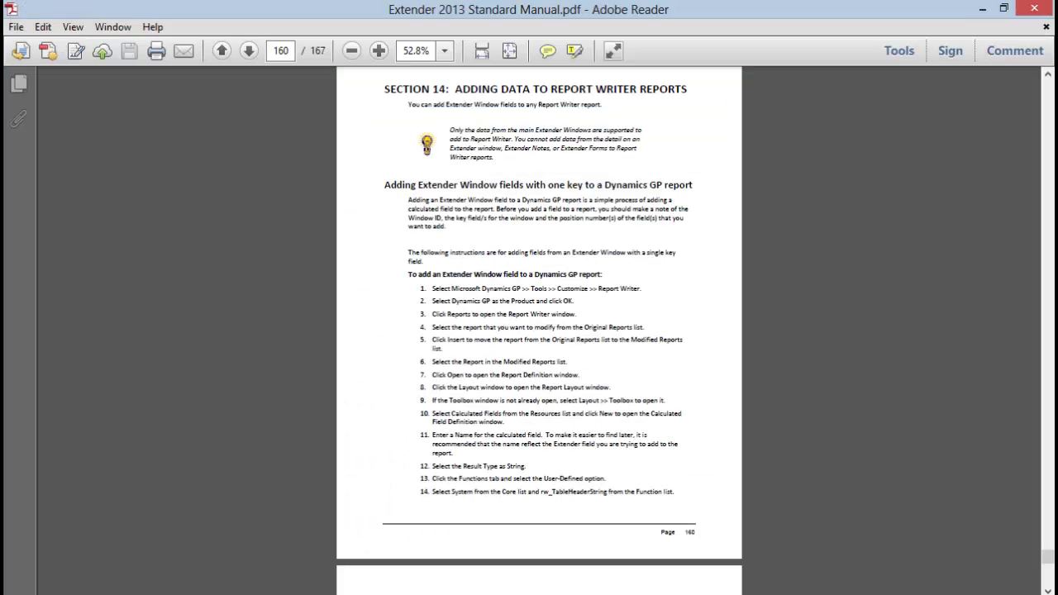